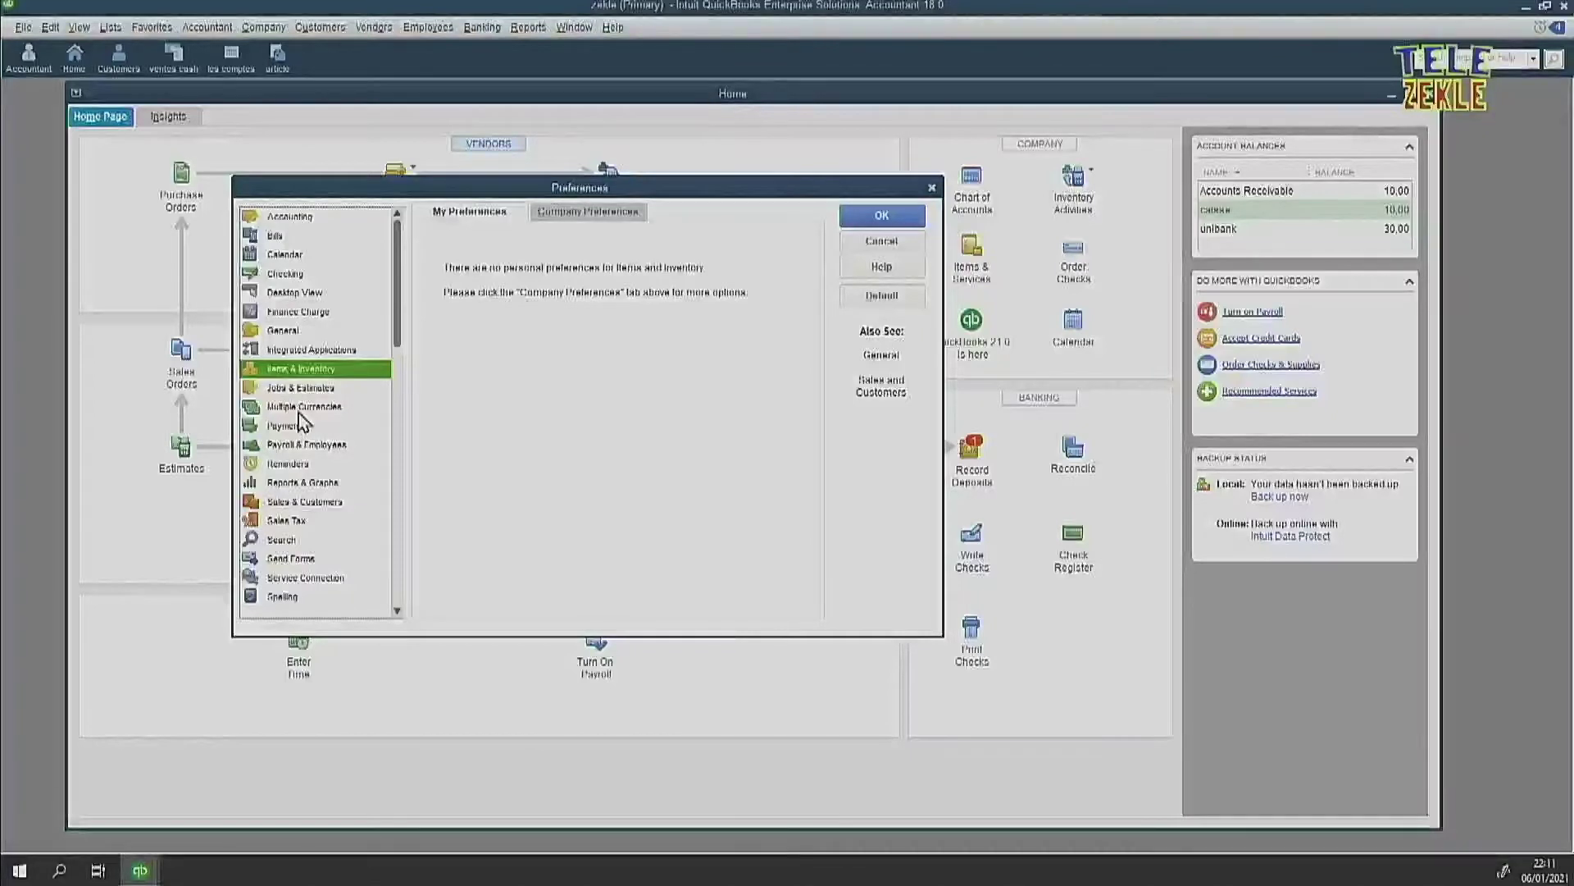
Check the company preferences for Multiple Currencies and return to its personal preferences
{"action": "left_click", "coordinate": [298, 413]}
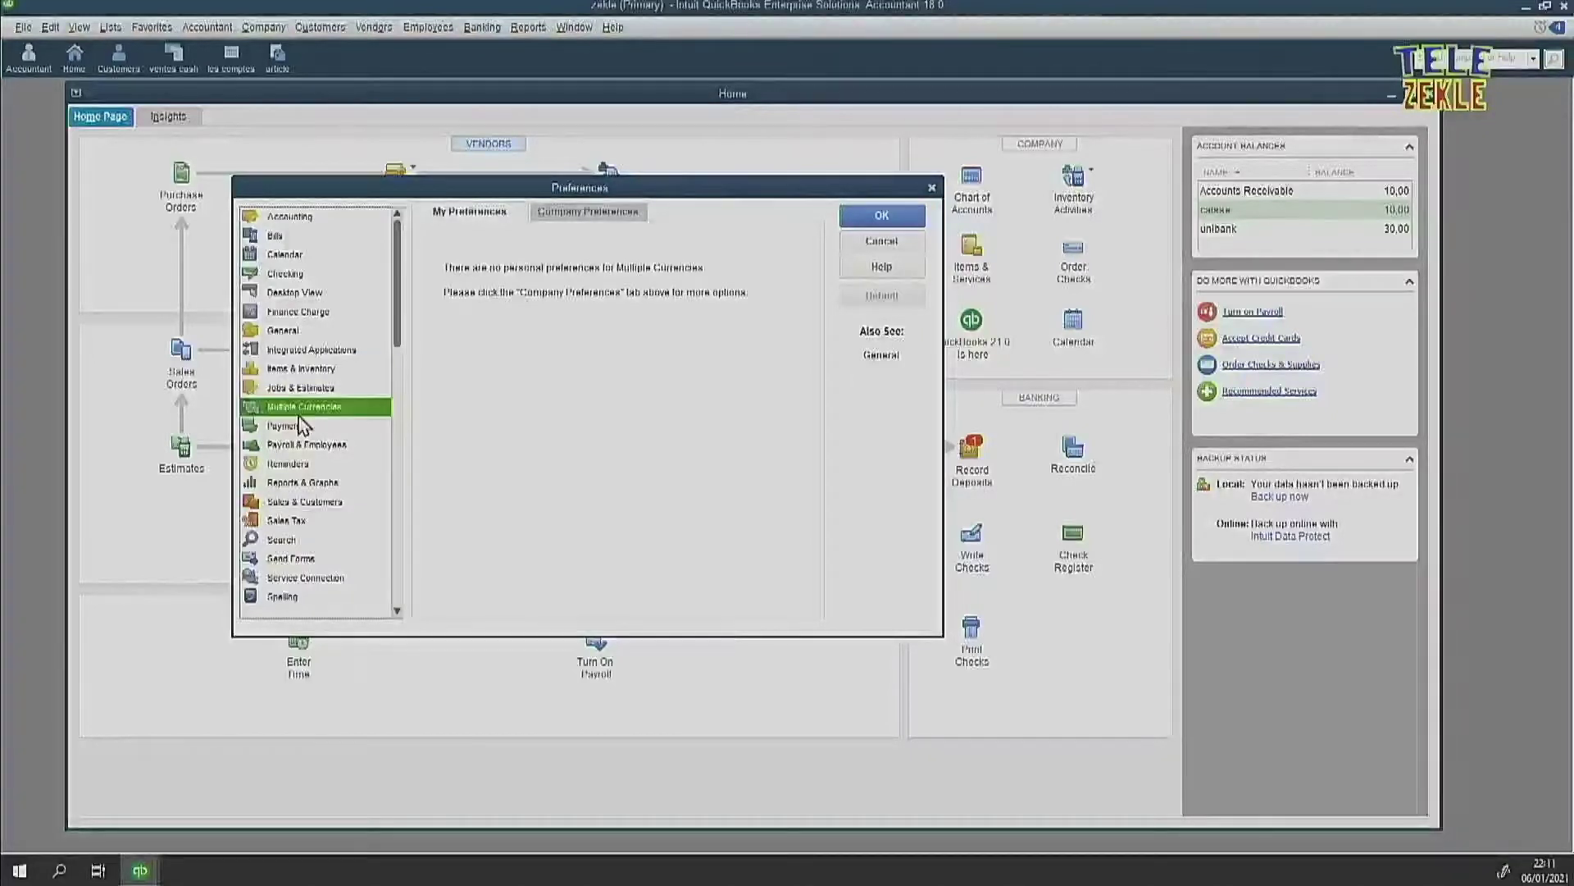
{"action": "left_click", "coordinate": [585, 213]}
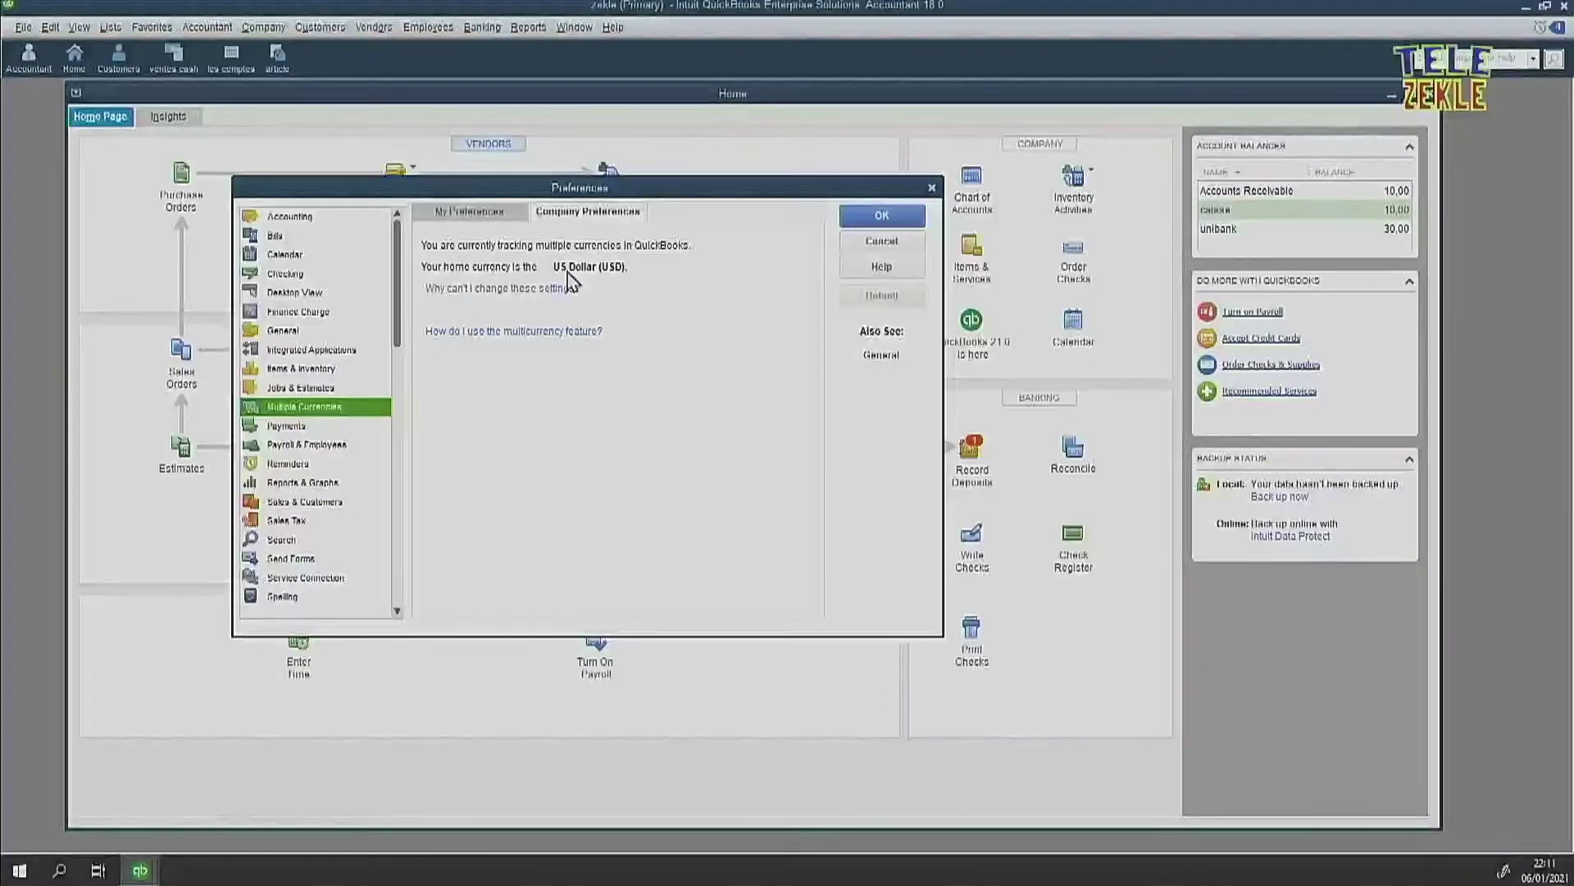
{"action": "left_click", "coordinate": [486, 213]}
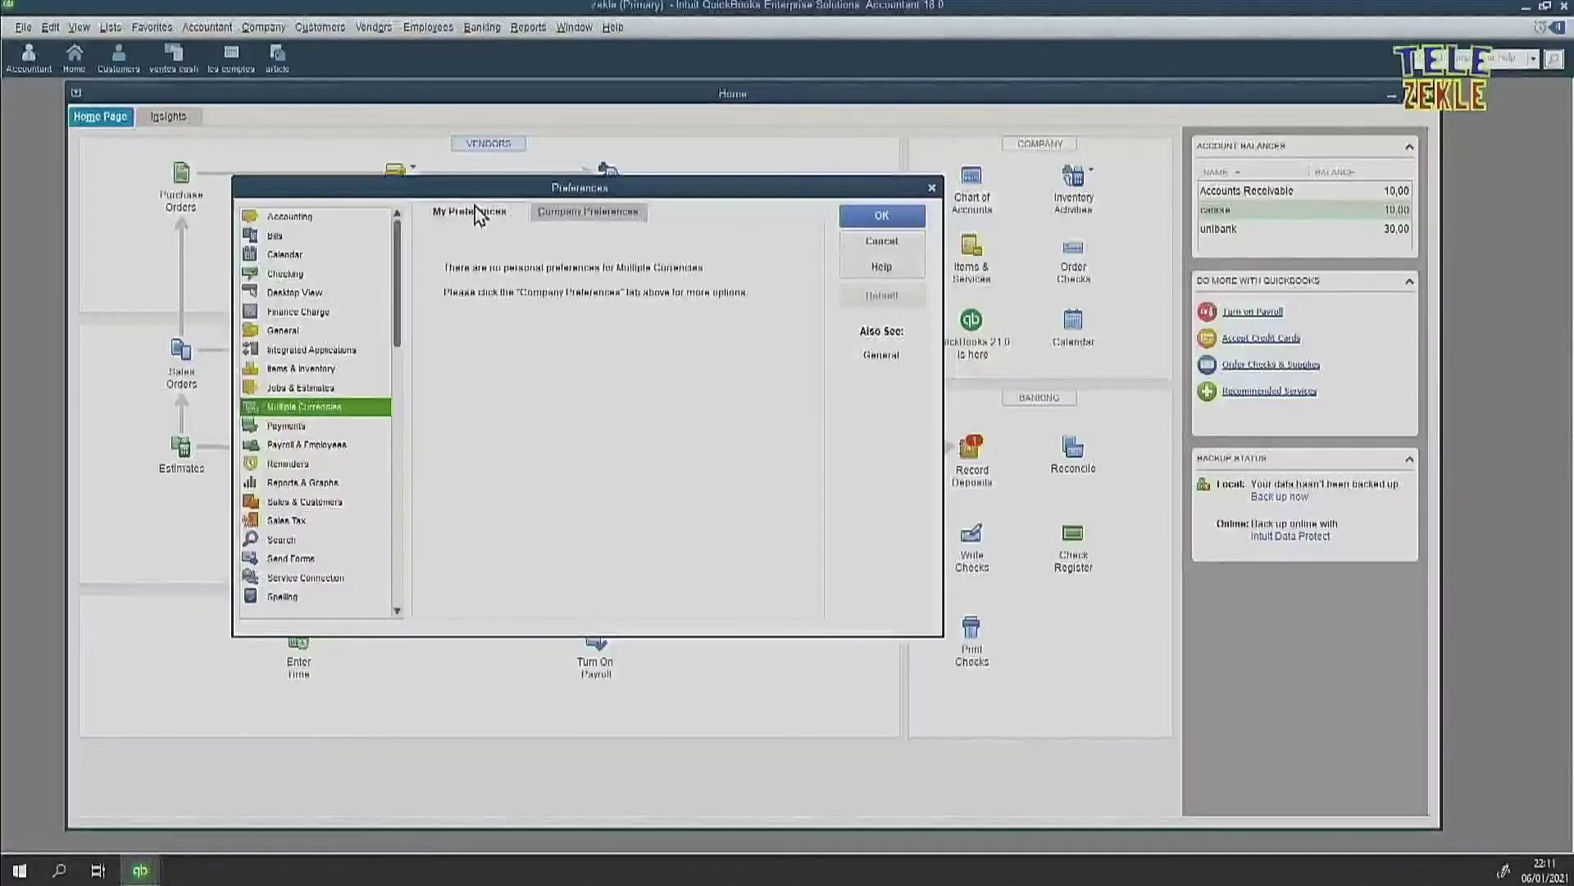
Toggle "Inventory and purchase orders are active" off and on again in the Items & Inventory company preferences, leaving it enabled, and save the preferences
{"action": "left_click", "coordinate": [299, 369]}
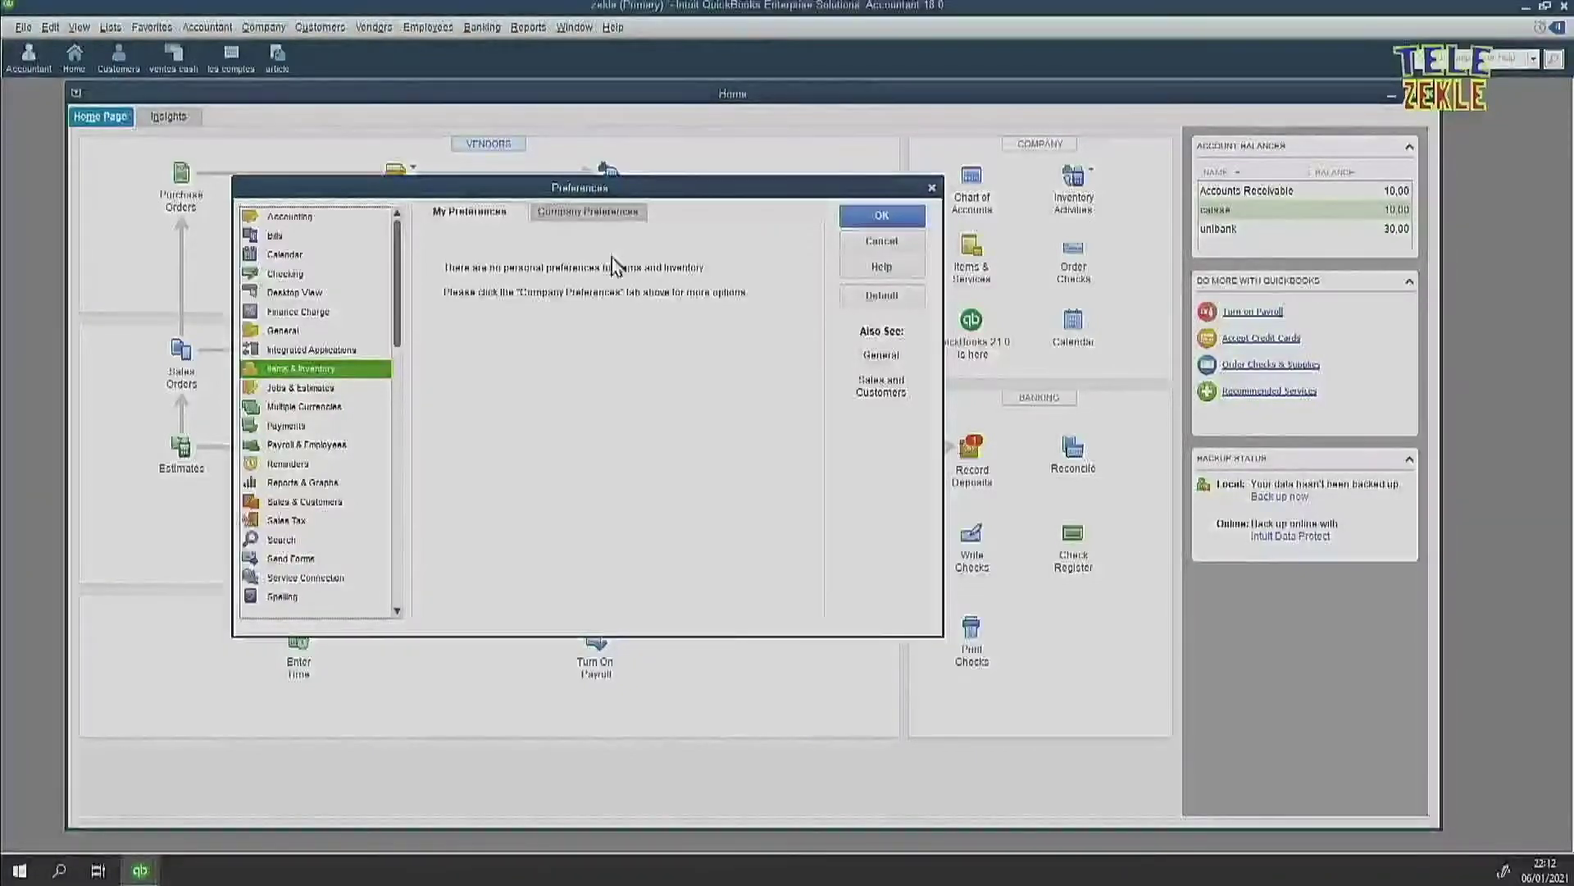
{"action": "left_click", "coordinate": [592, 212]}
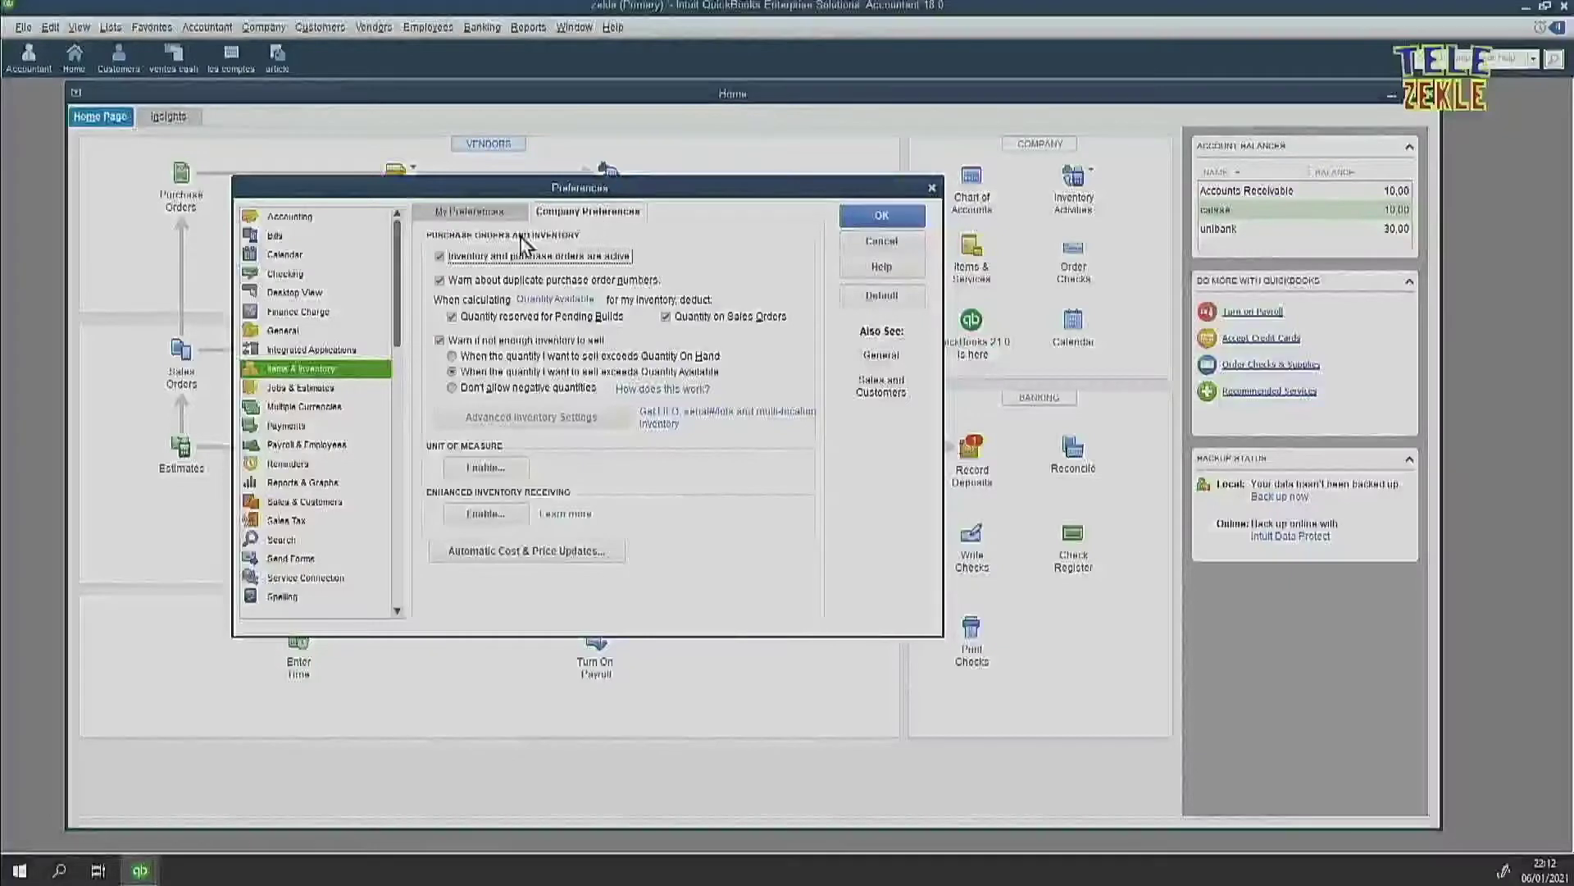
{"action": "left_click", "coordinate": [445, 259]}
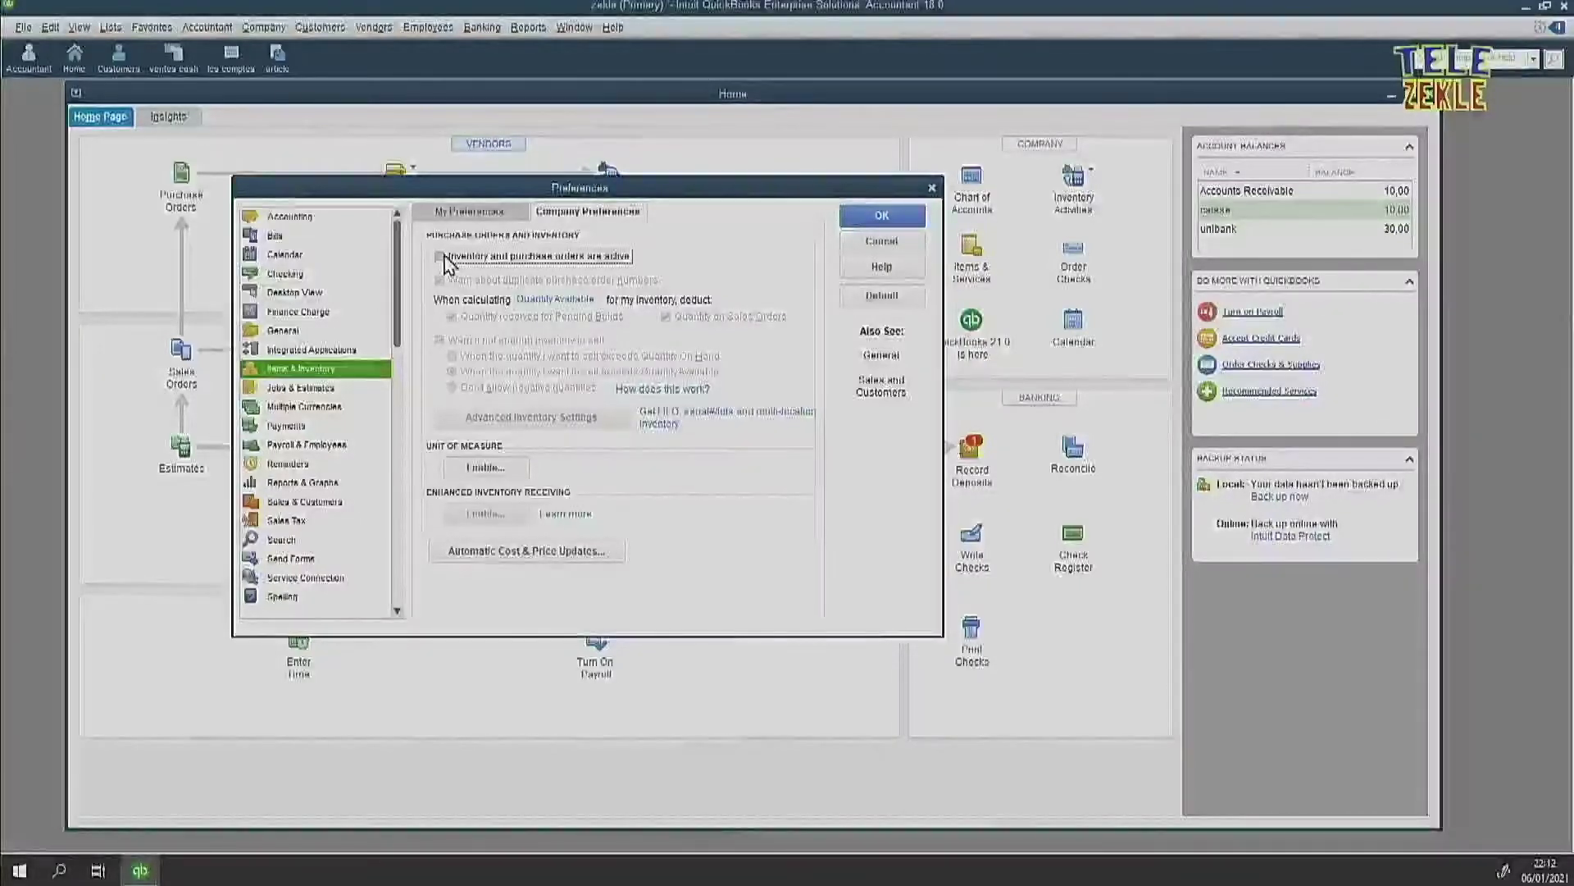
{"action": "left_click", "coordinate": [444, 257]}
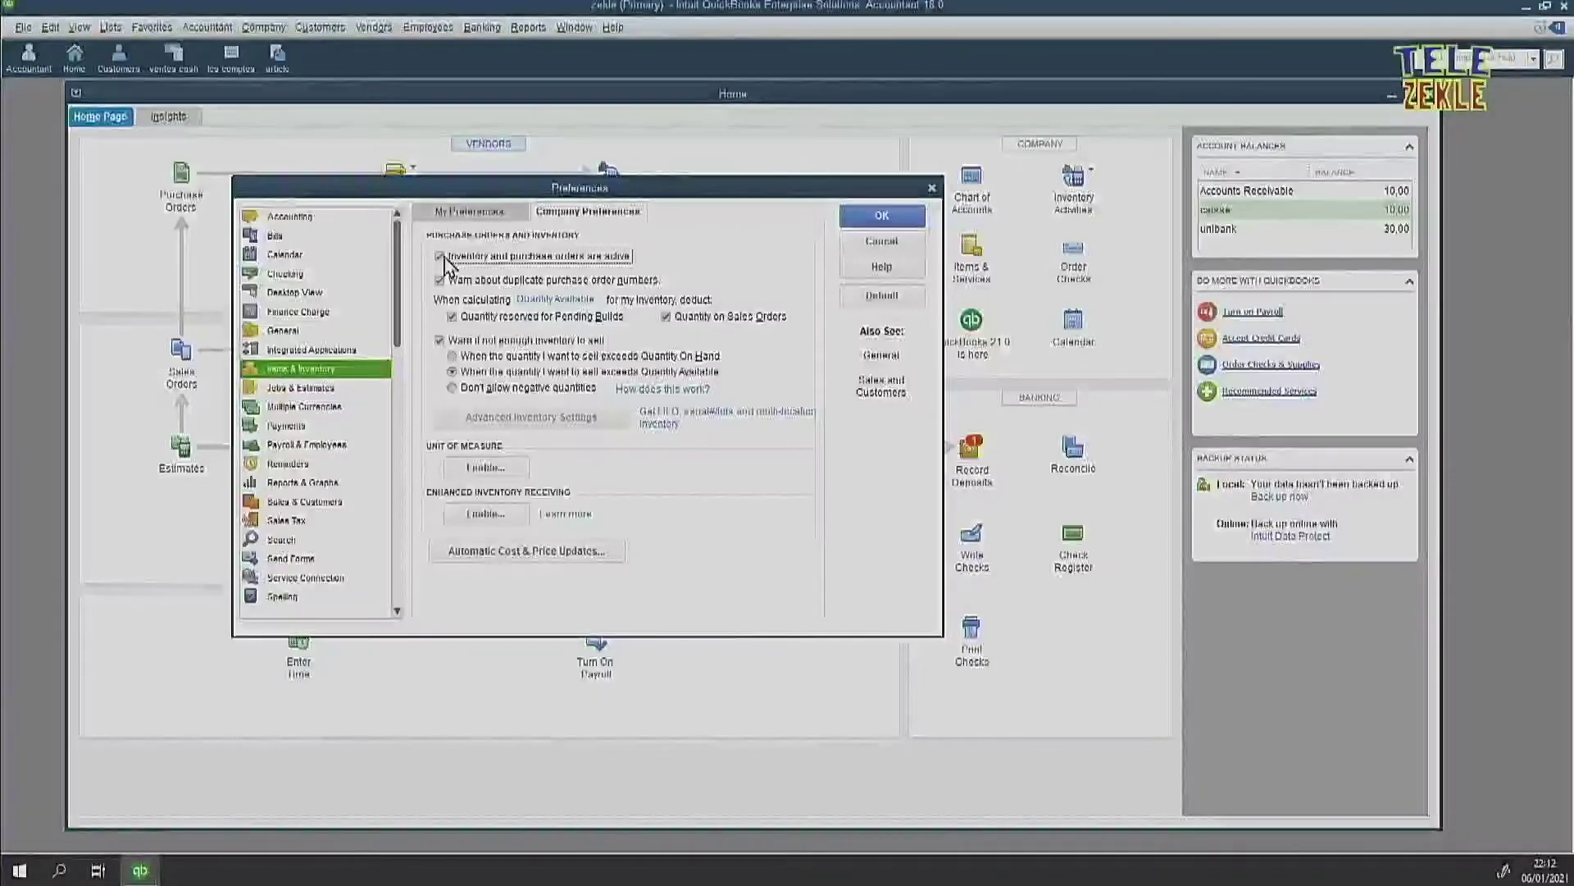
{"action": "left_click", "coordinate": [866, 221]}
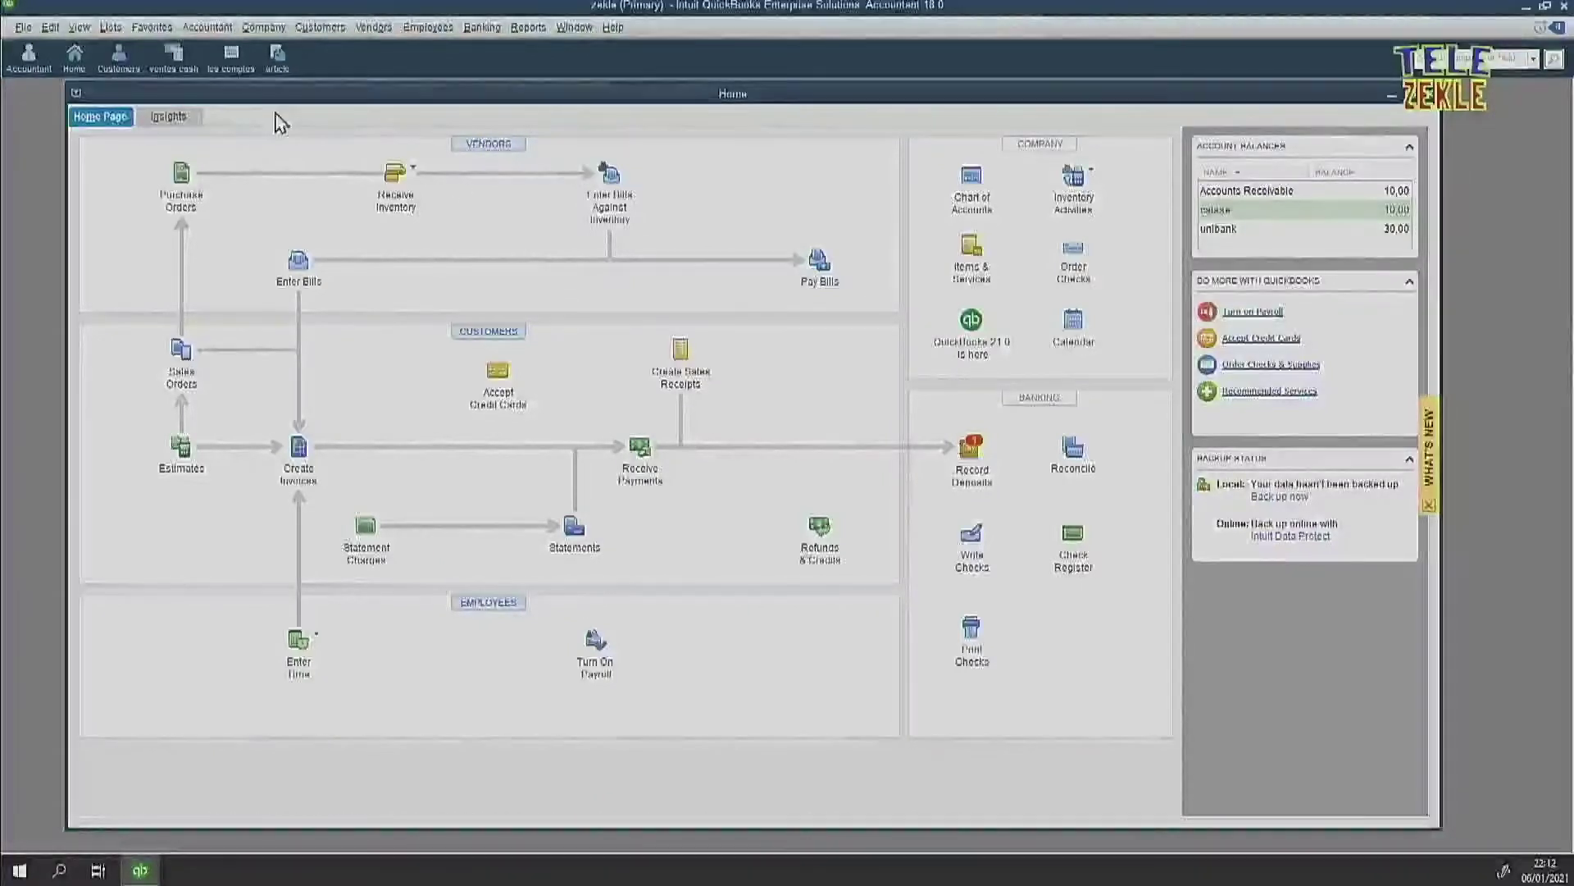
Open the item list and widen its name column and the list window so the item details are readable
{"action": "left_click", "coordinate": [276, 59]}
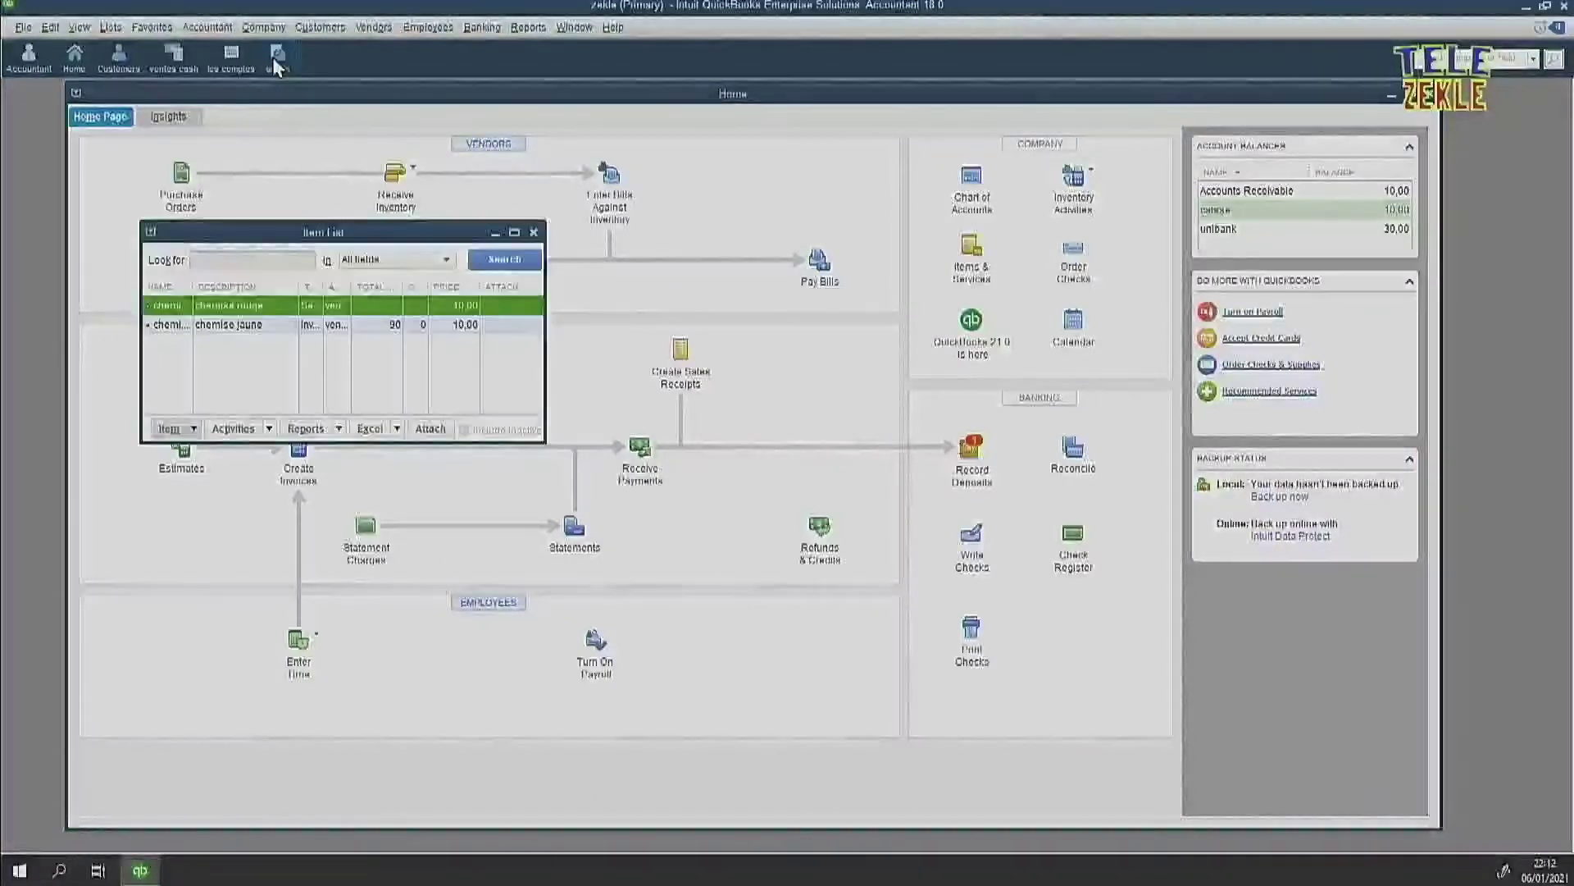
{"action": "left_click", "coordinate": [169, 332]}
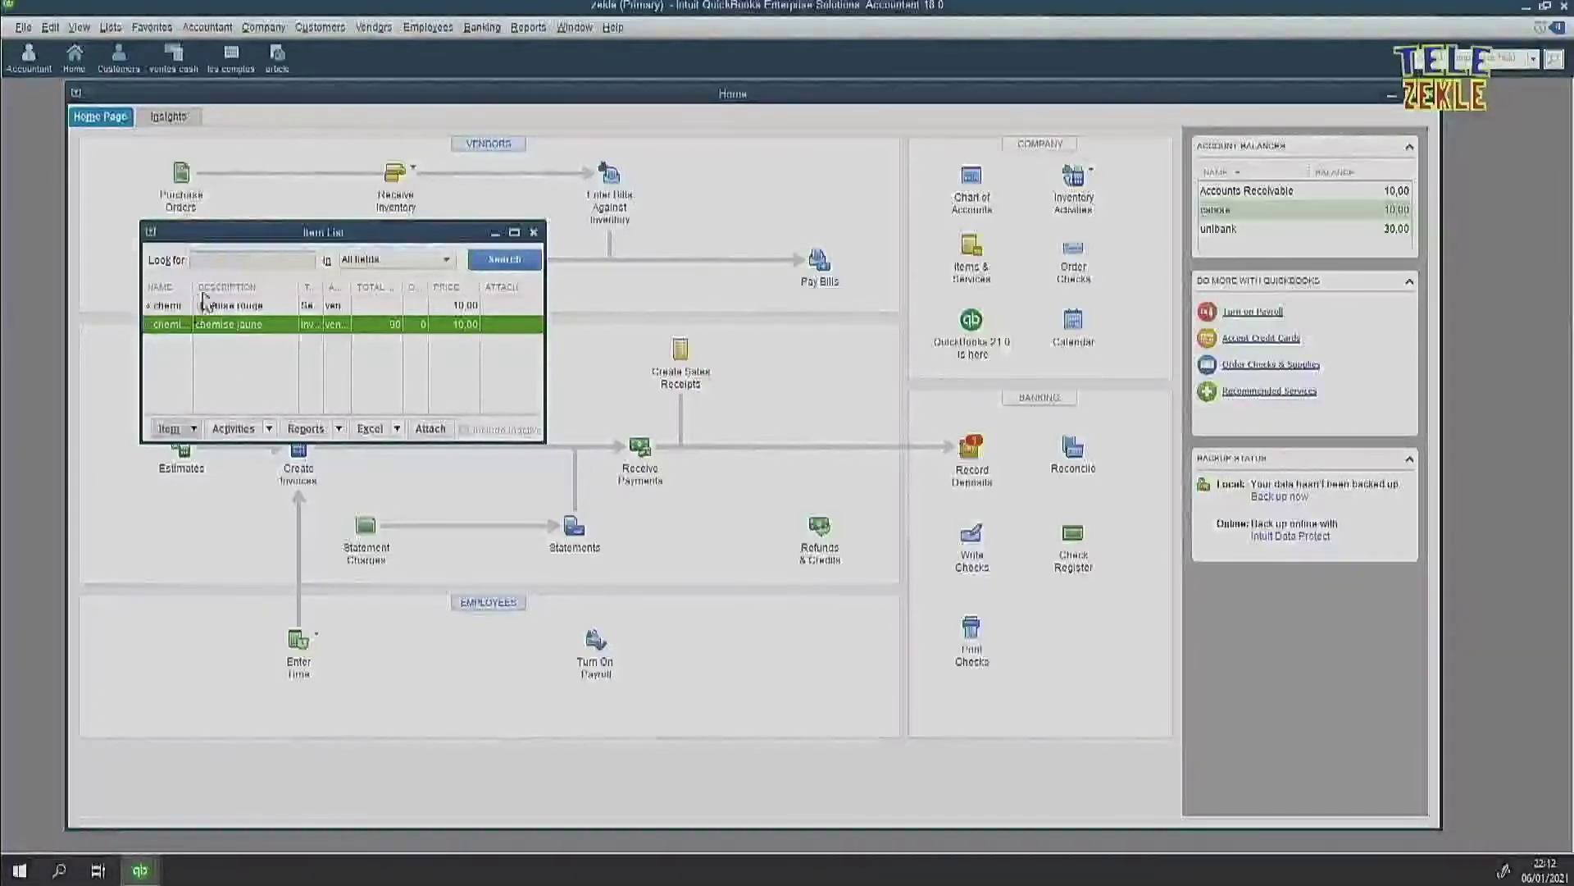
{"action": "left_click_drag", "start_coordinate": [192, 287], "coordinate": [245, 287]}
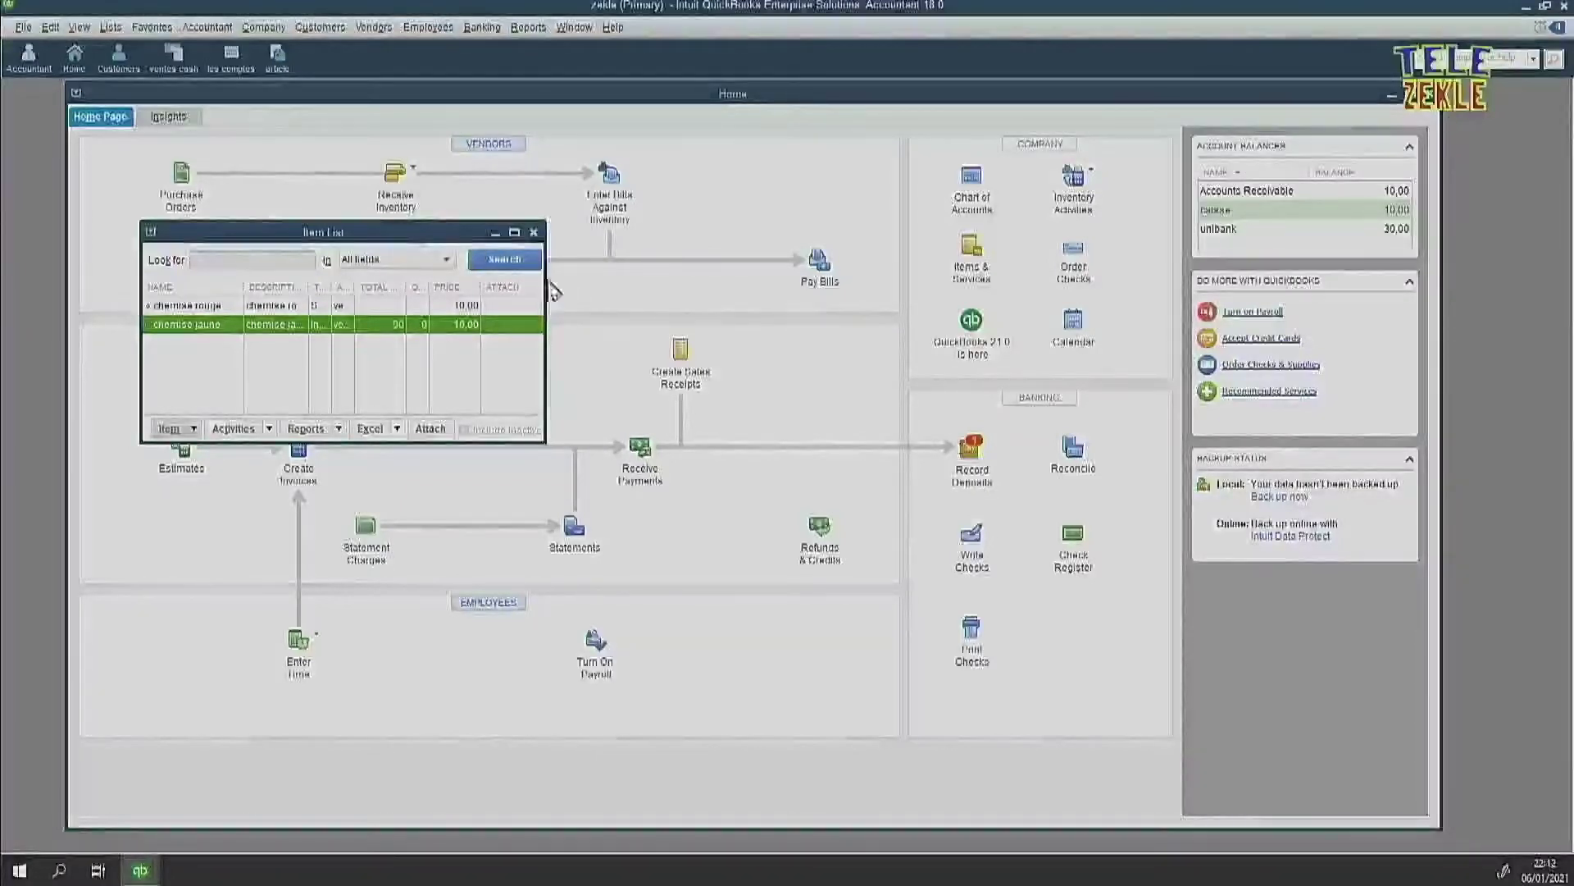
{"action": "left_click_drag", "start_coordinate": [545, 273], "coordinate": [740, 263]}
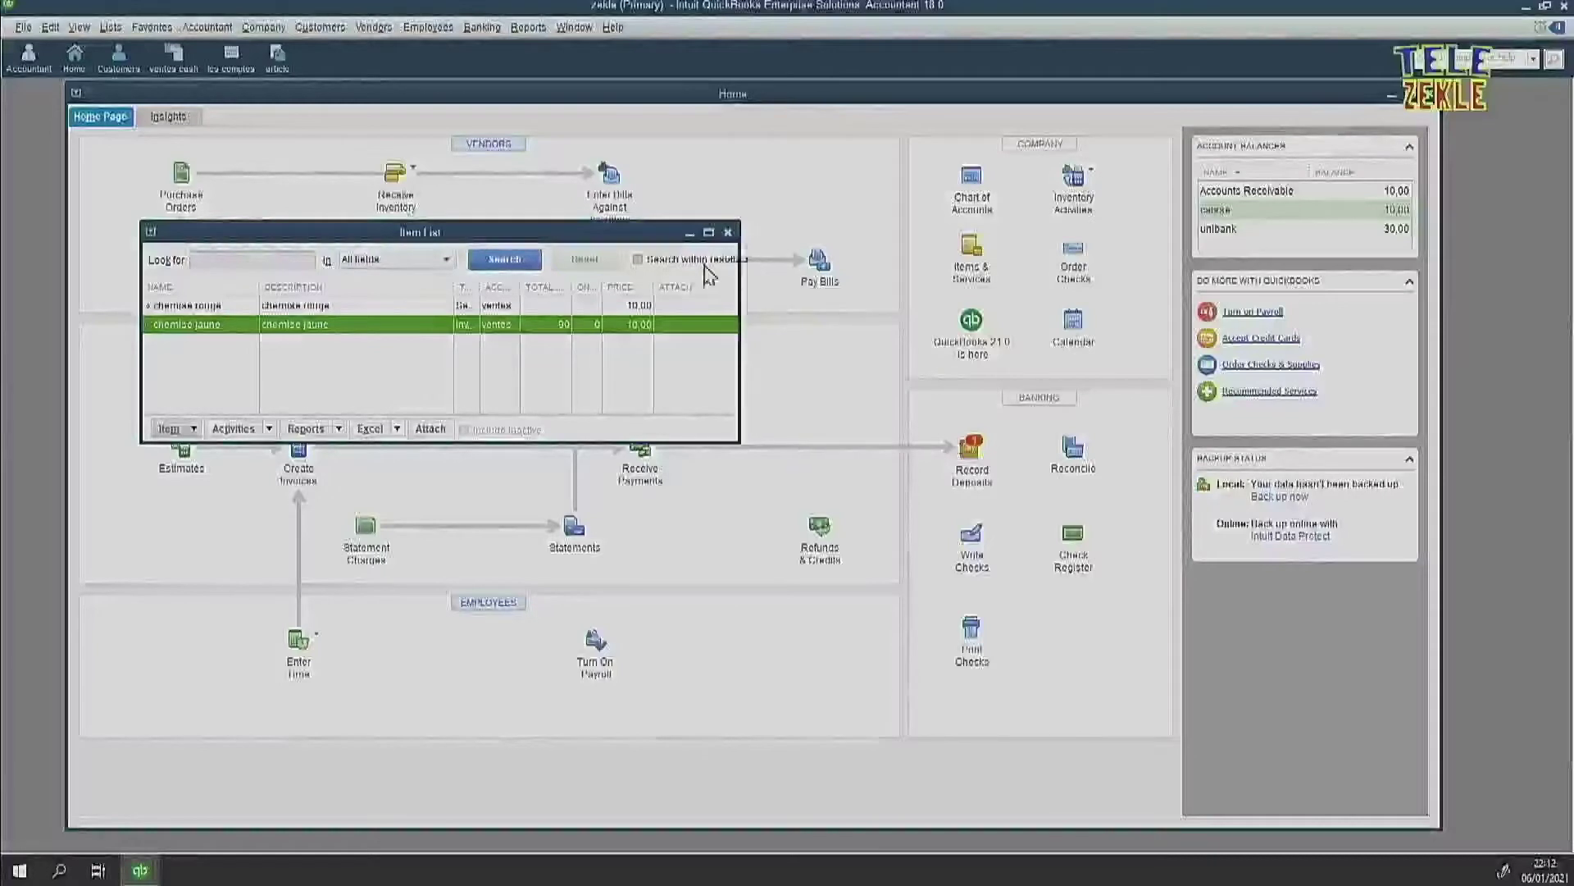
Open the inventory item chemise jaune for editing and set its purchase cost to 6.00
{"action": "right_click", "coordinate": [207, 332]}
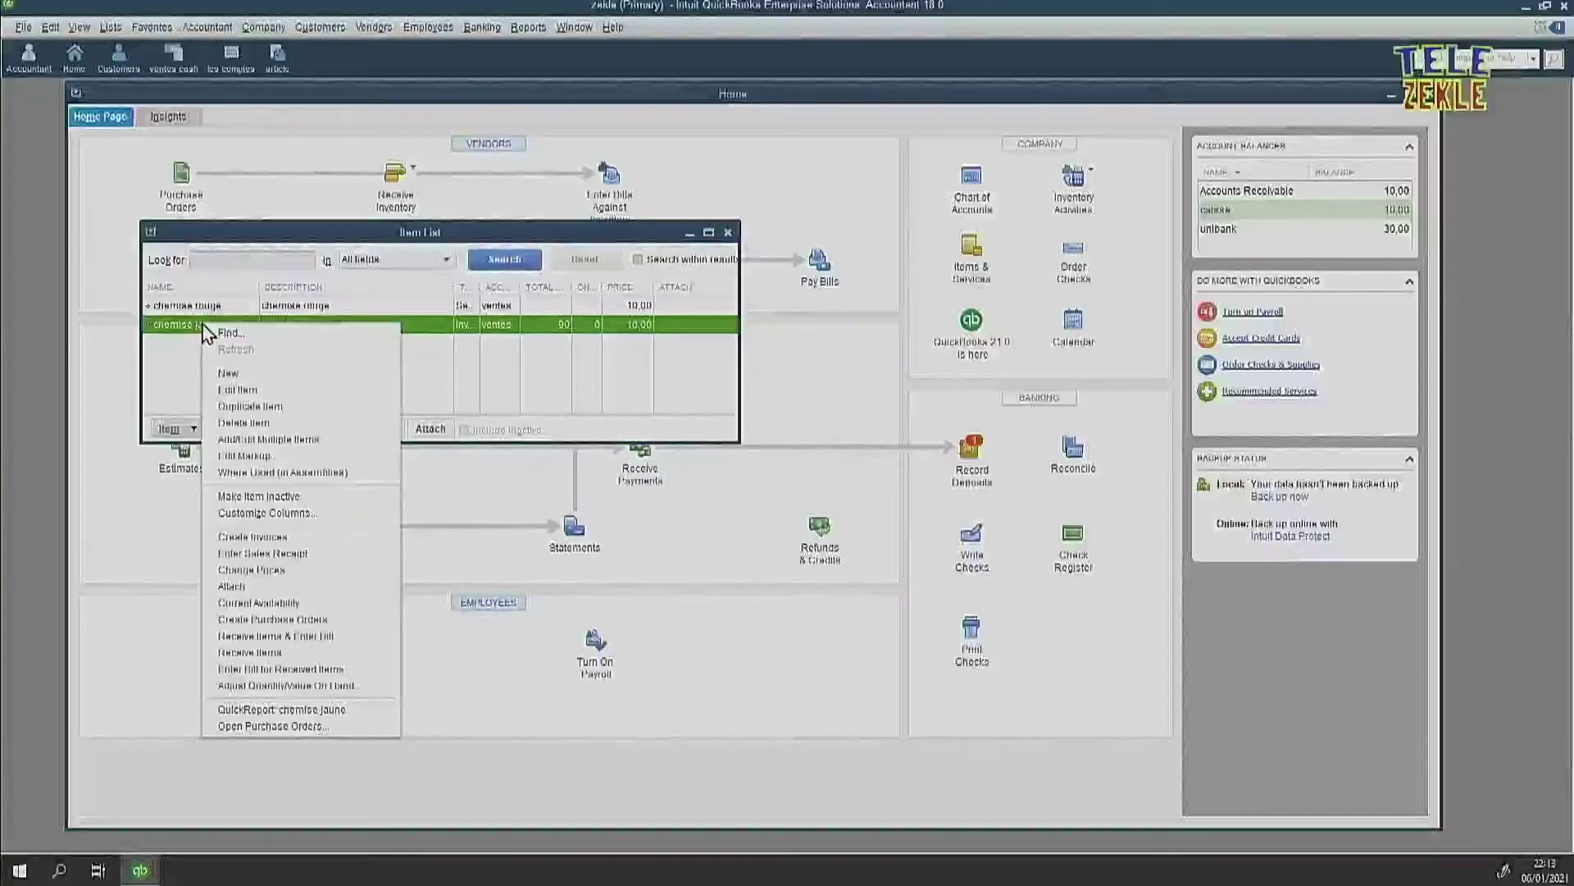
{"action": "left_click", "coordinate": [253, 389]}
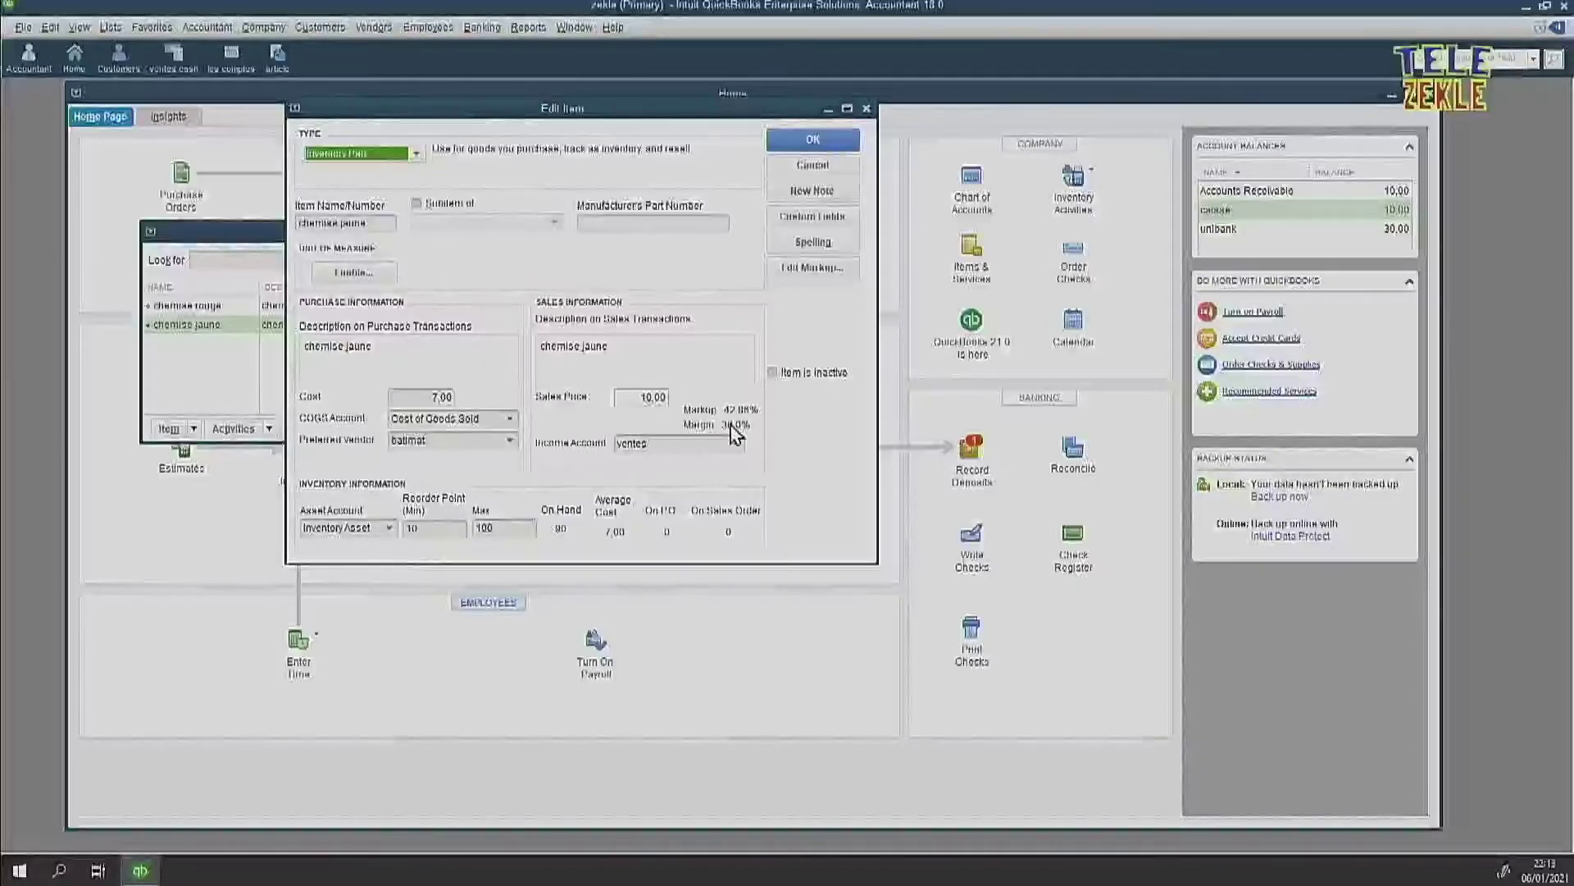
{"action": "left_click", "coordinate": [405, 395]}
{"action": "type", "text": "0"}
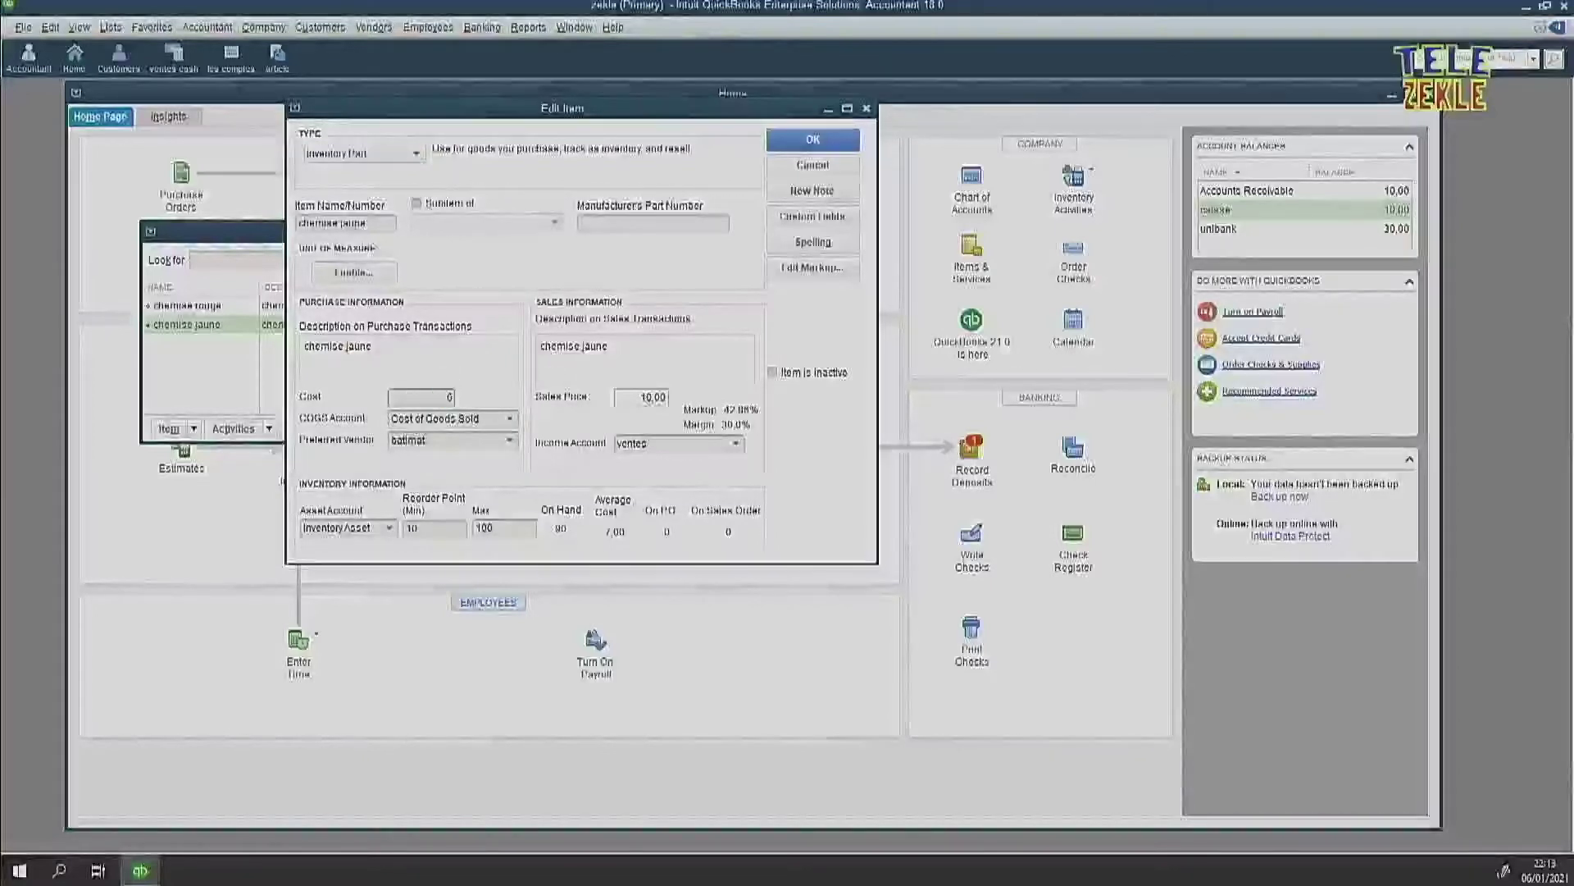
{"action": "left_click", "coordinate": [677, 444]}
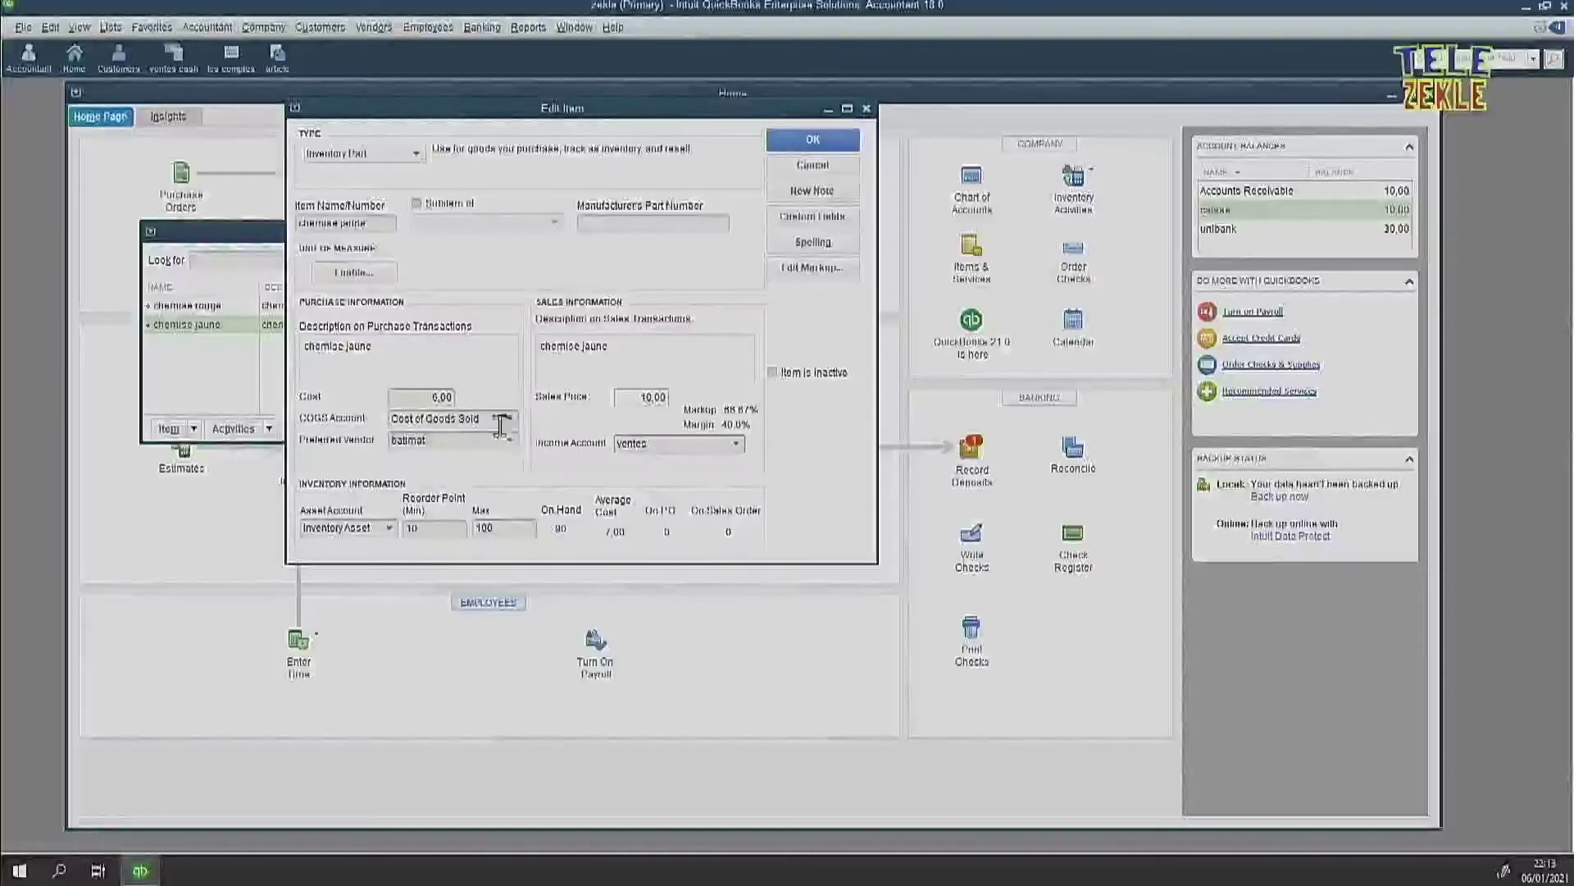
Set the purchase cost of chemise jaune to 7.00
{"action": "left_click", "coordinate": [408, 400]}
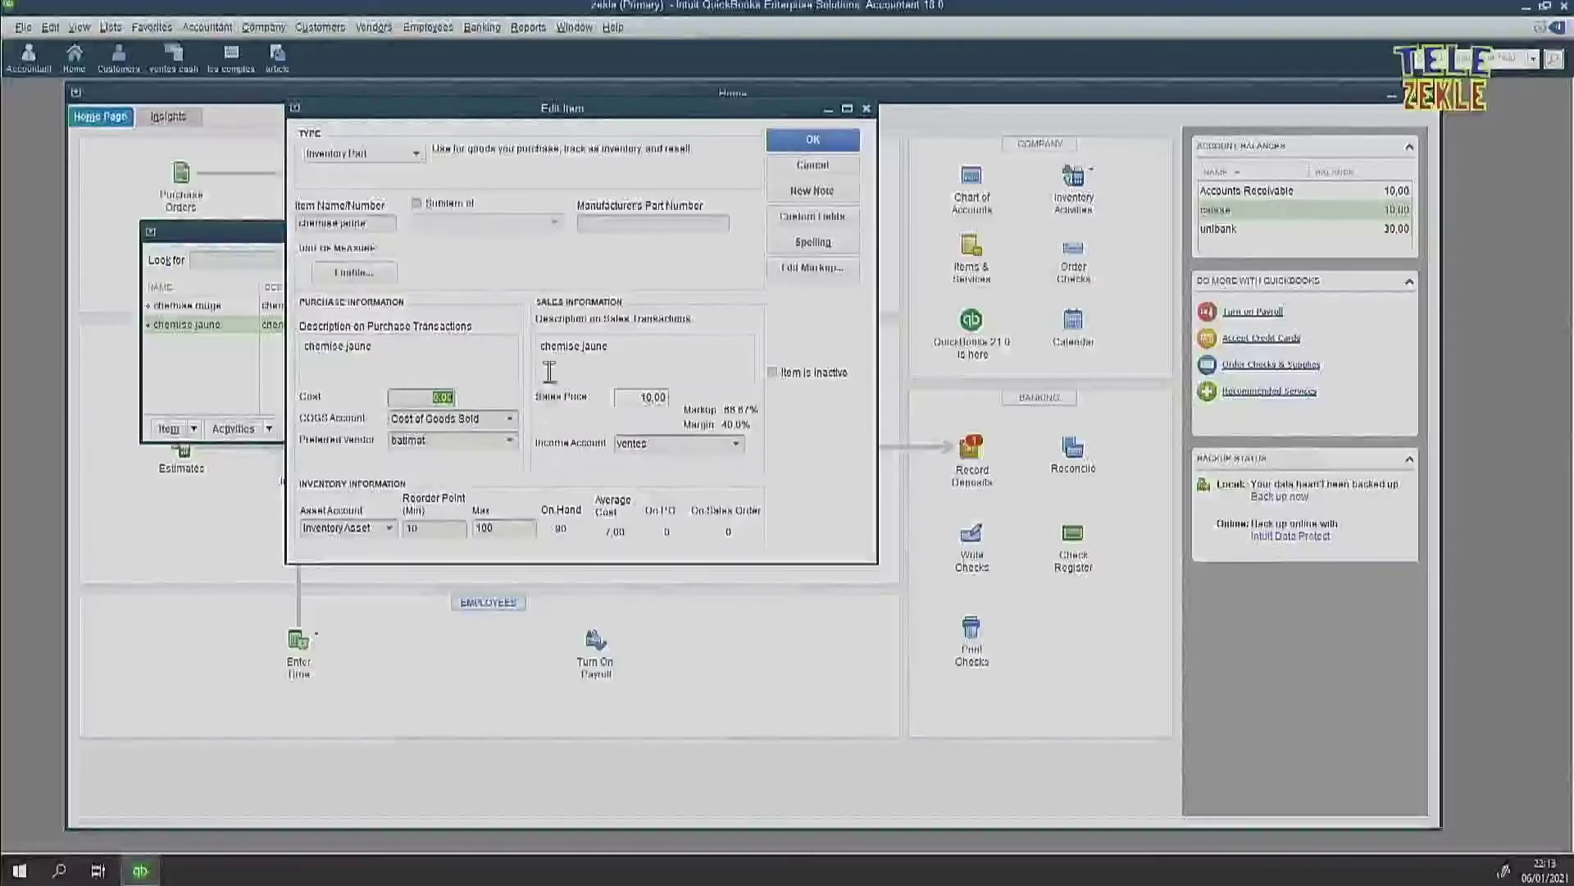
{"action": "type", "text": "7"}
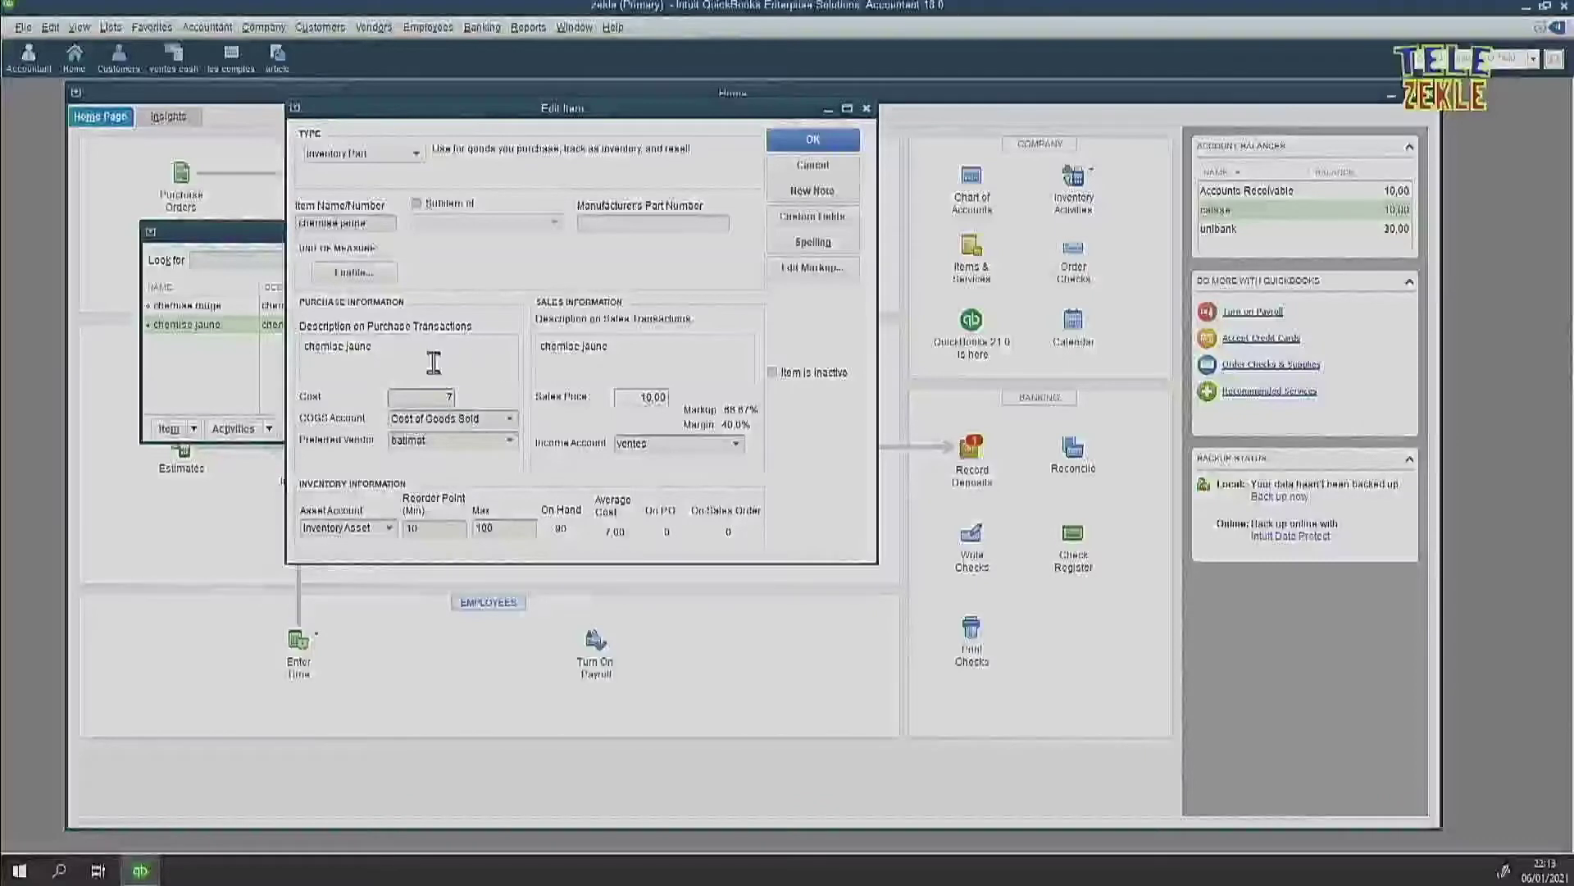
{"action": "left_click", "coordinate": [453, 443]}
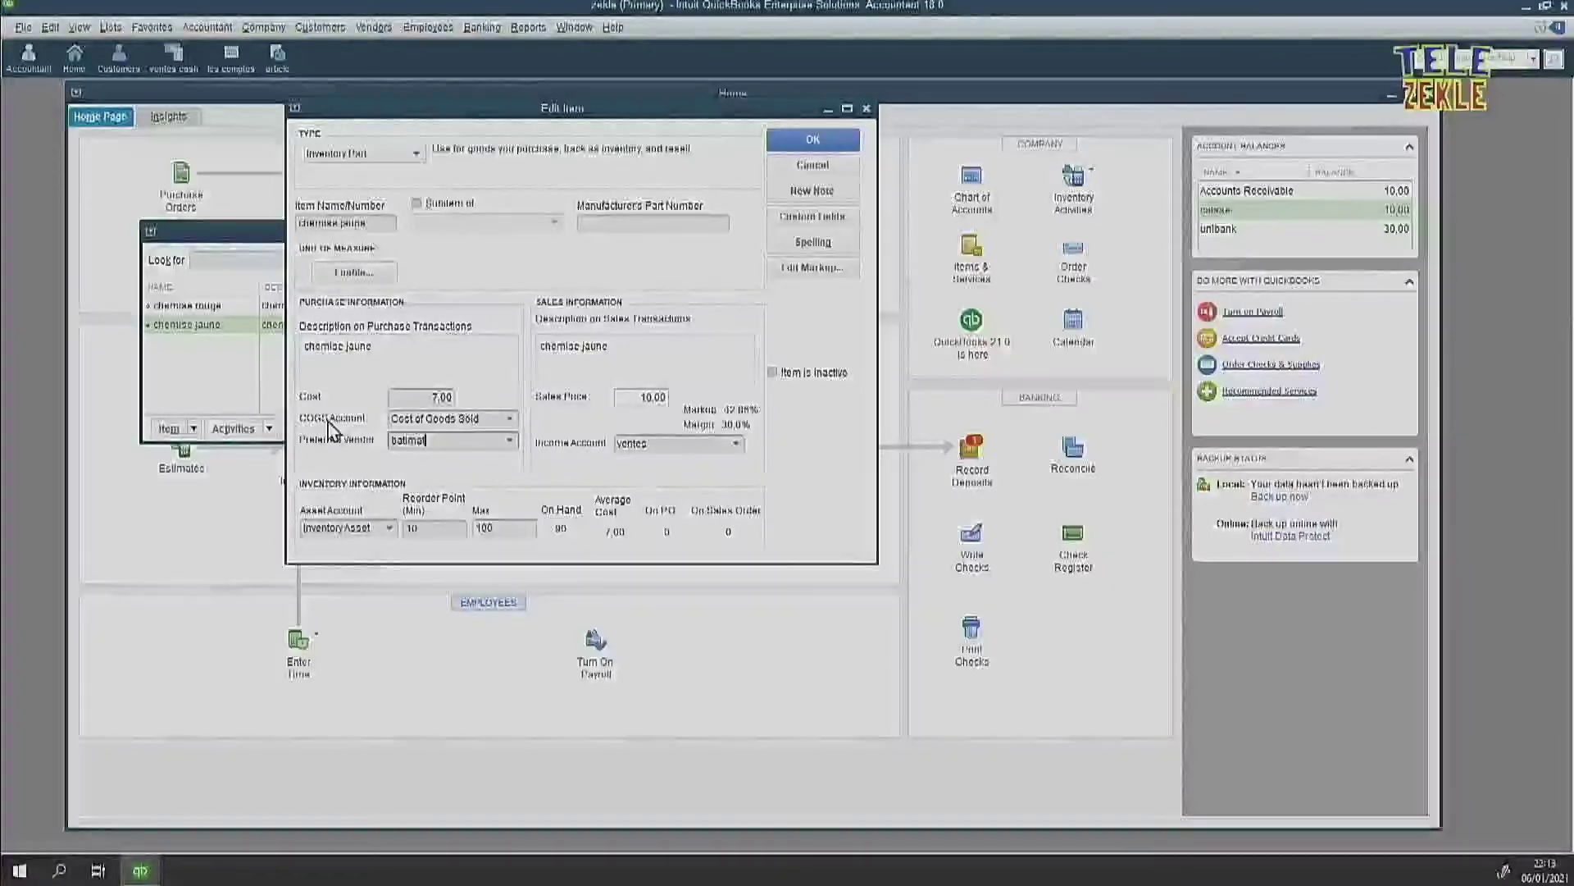
Review the accounts available as COGS account, keep Cost of Goods Sold, and save the item before closing the item list
{"action": "left_click", "coordinate": [511, 421]}
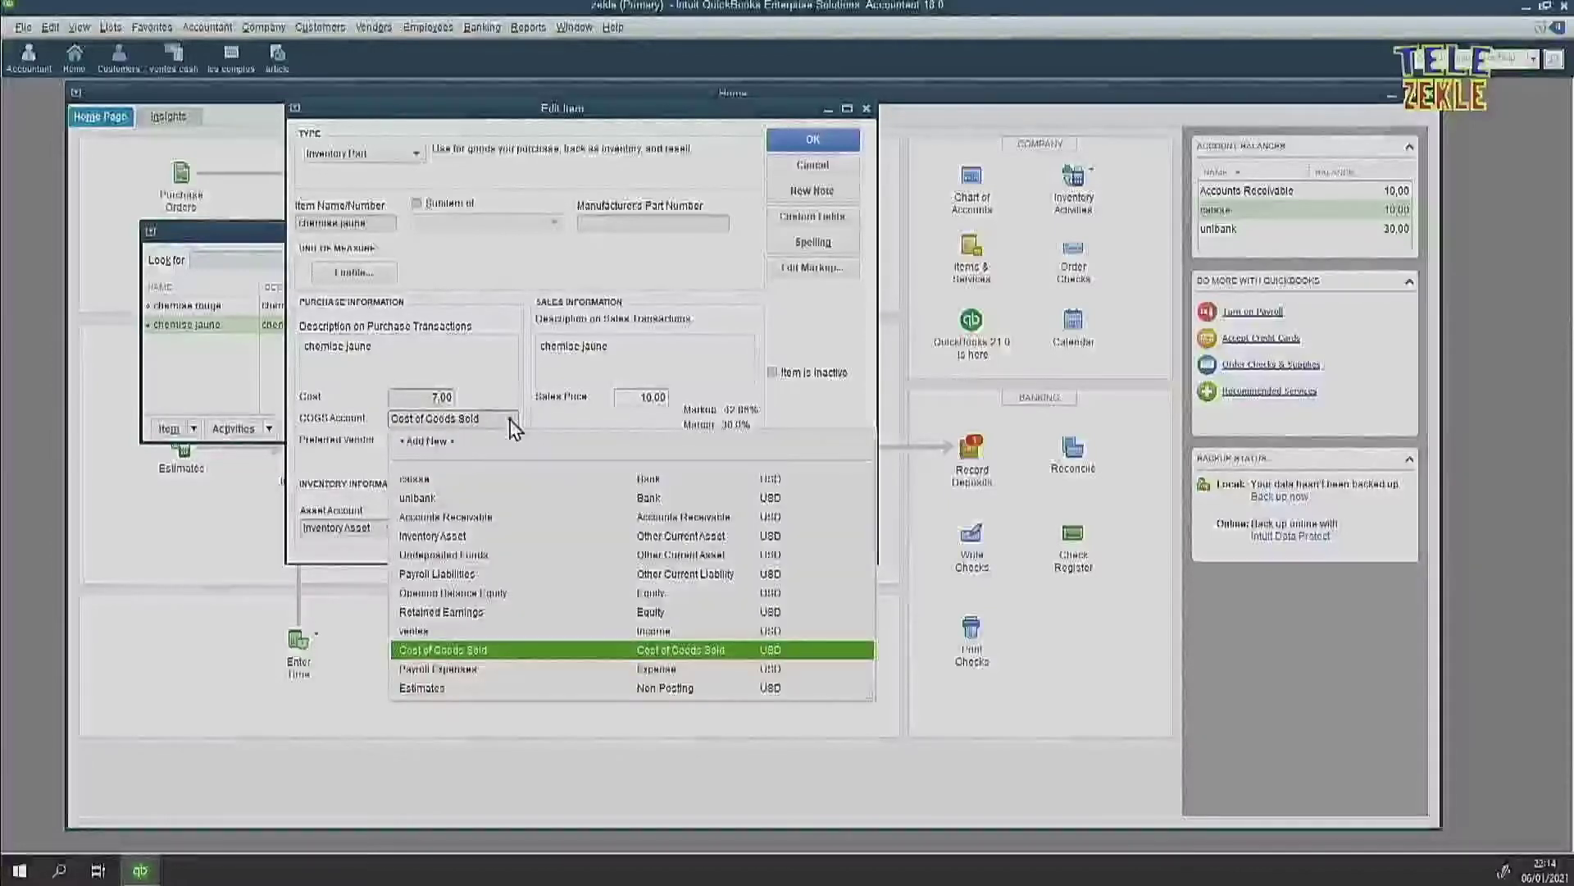
{"action": "left_click", "coordinate": [511, 421]}
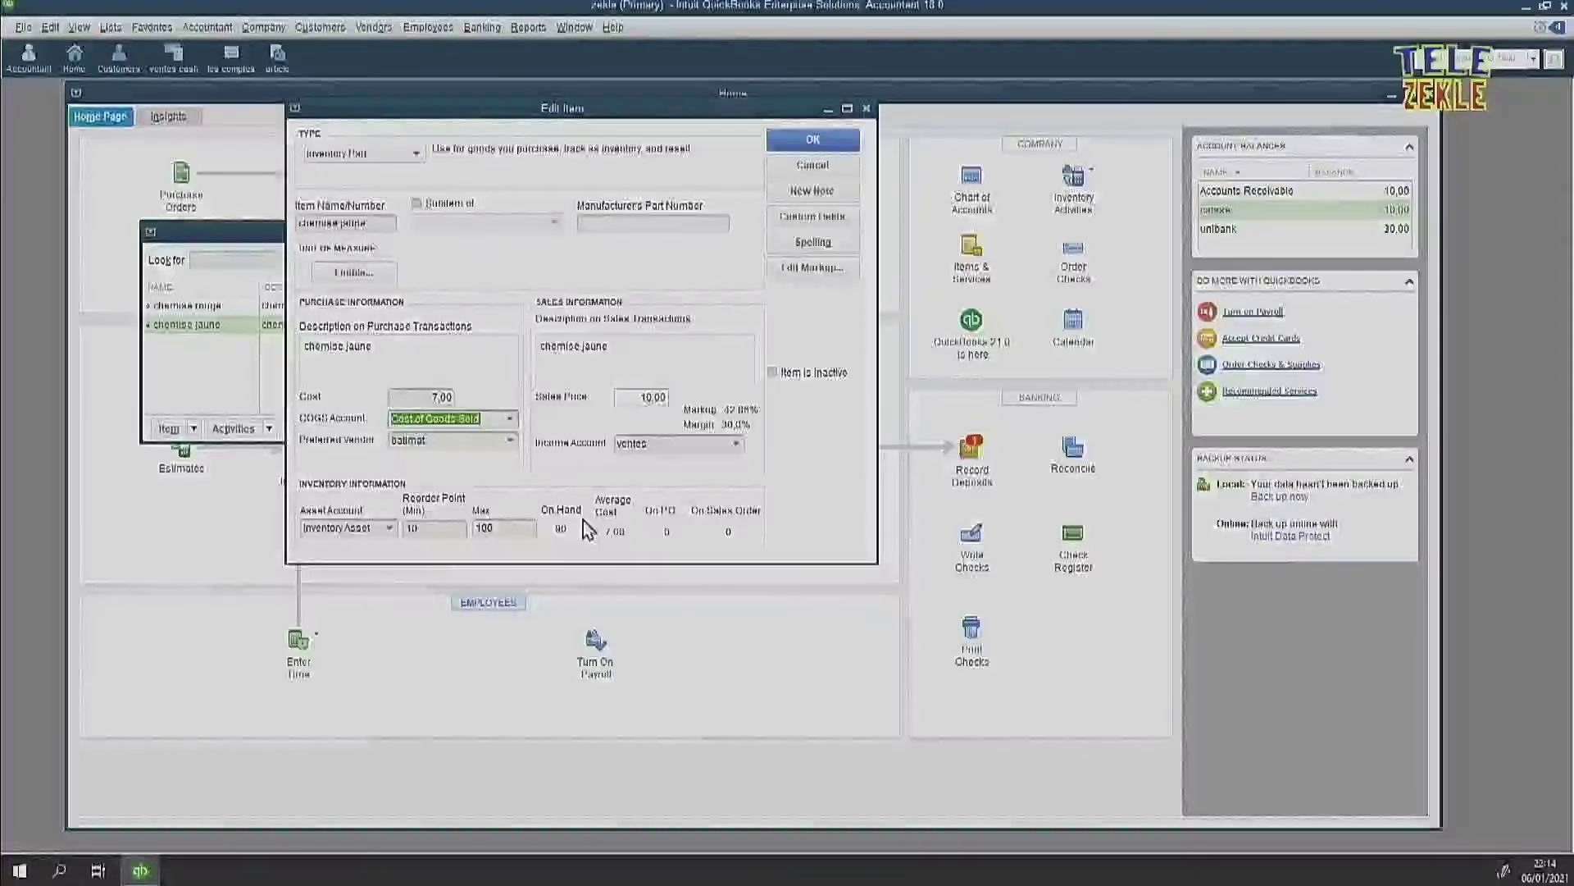
{"action": "left_click", "coordinate": [814, 141]}
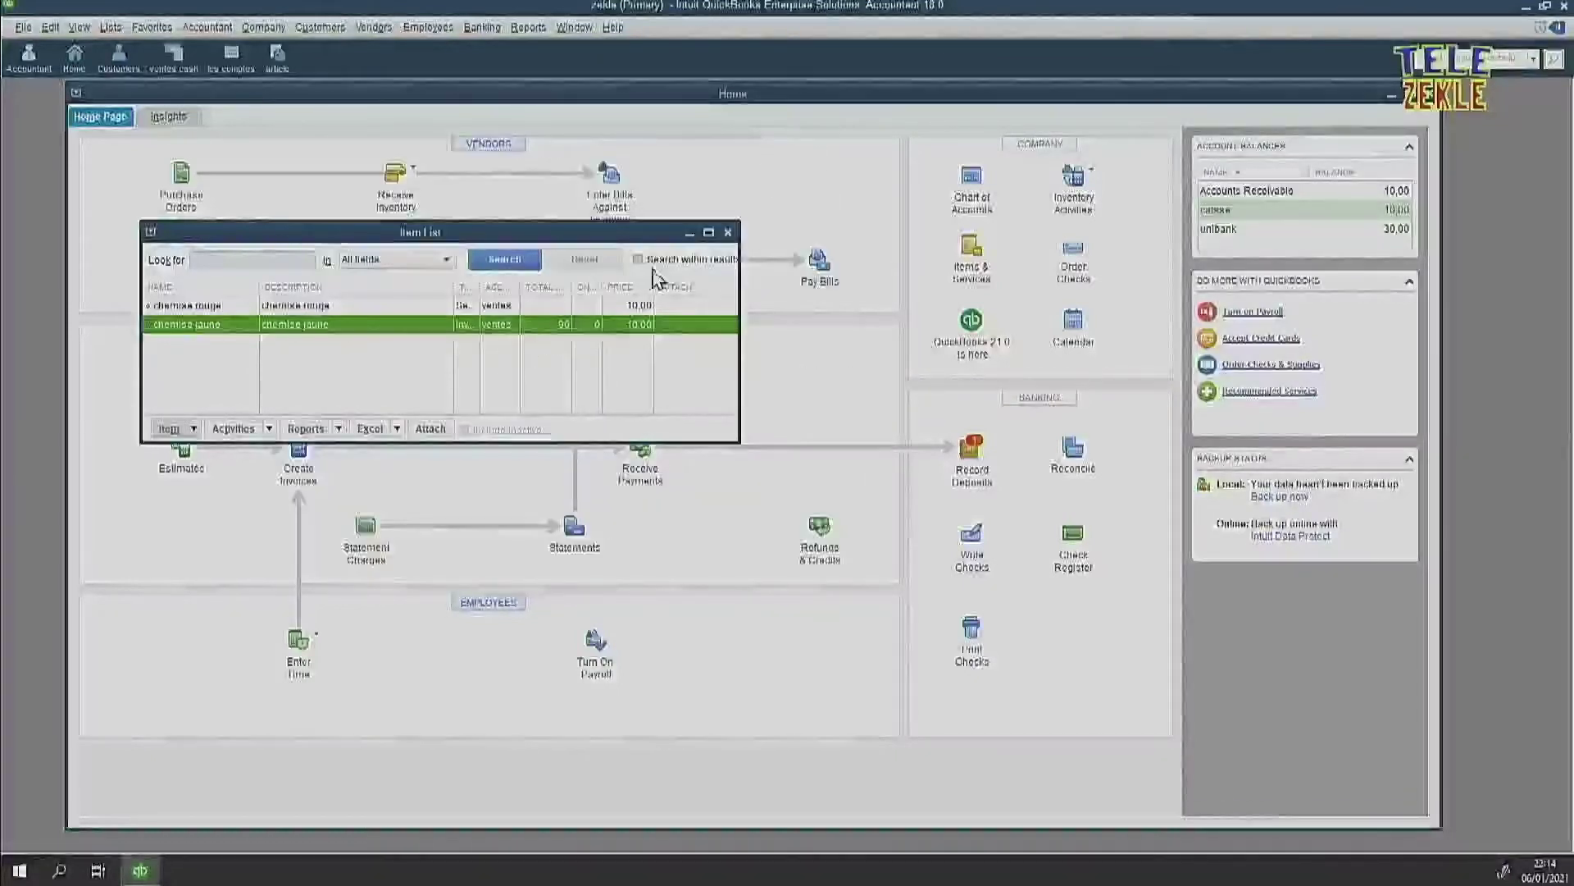
{"action": "left_click", "coordinate": [729, 233]}
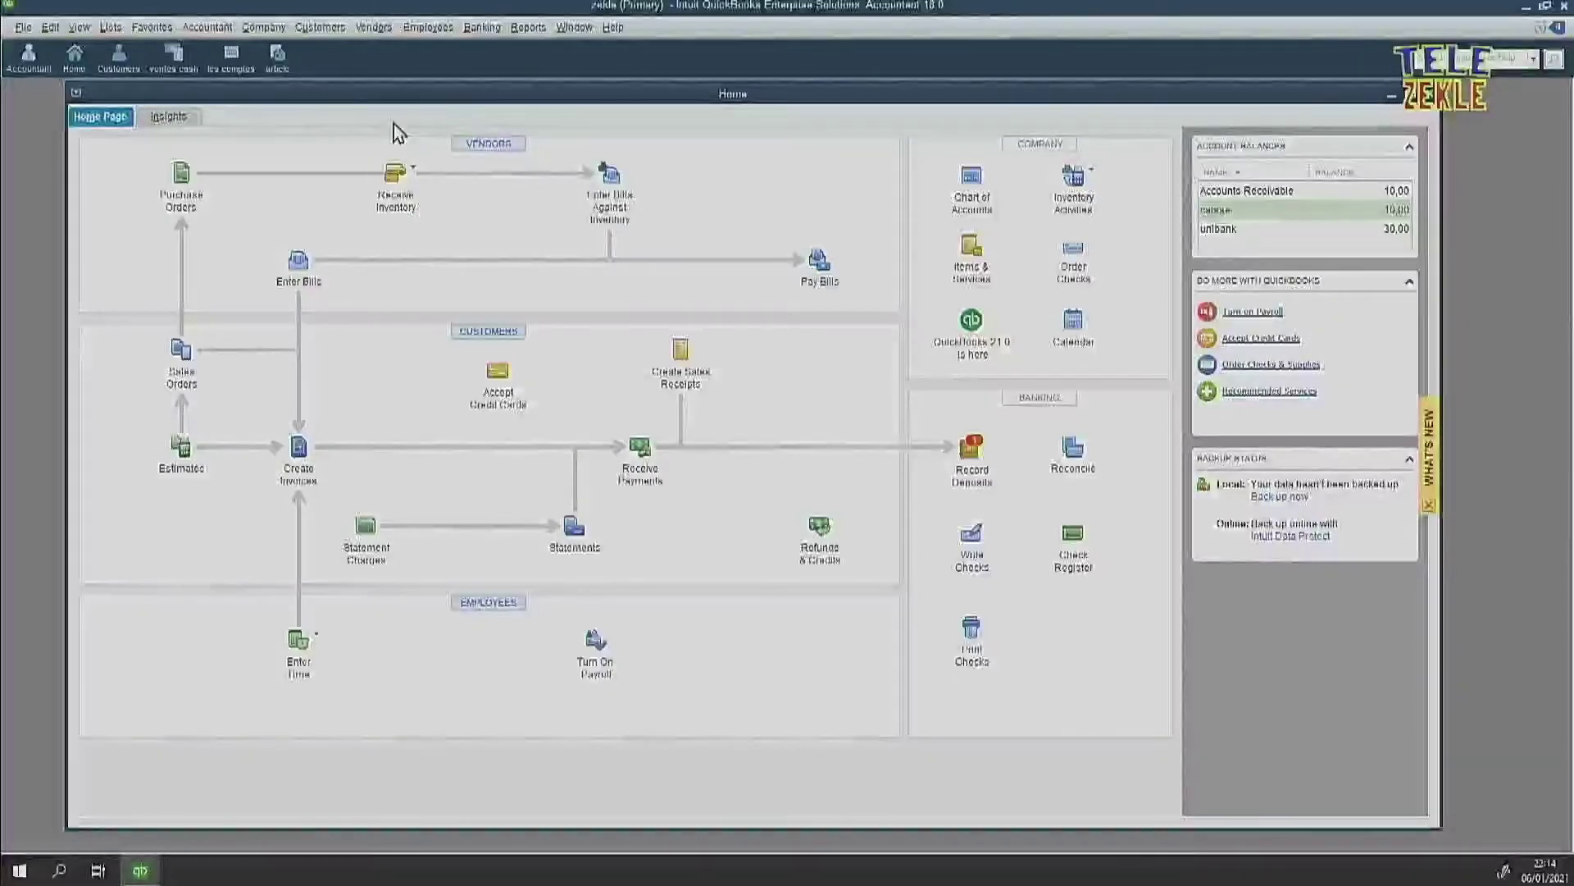
Start a new ventes cash sales receipt and select the existing customer
{"action": "left_click", "coordinate": [182, 69]}
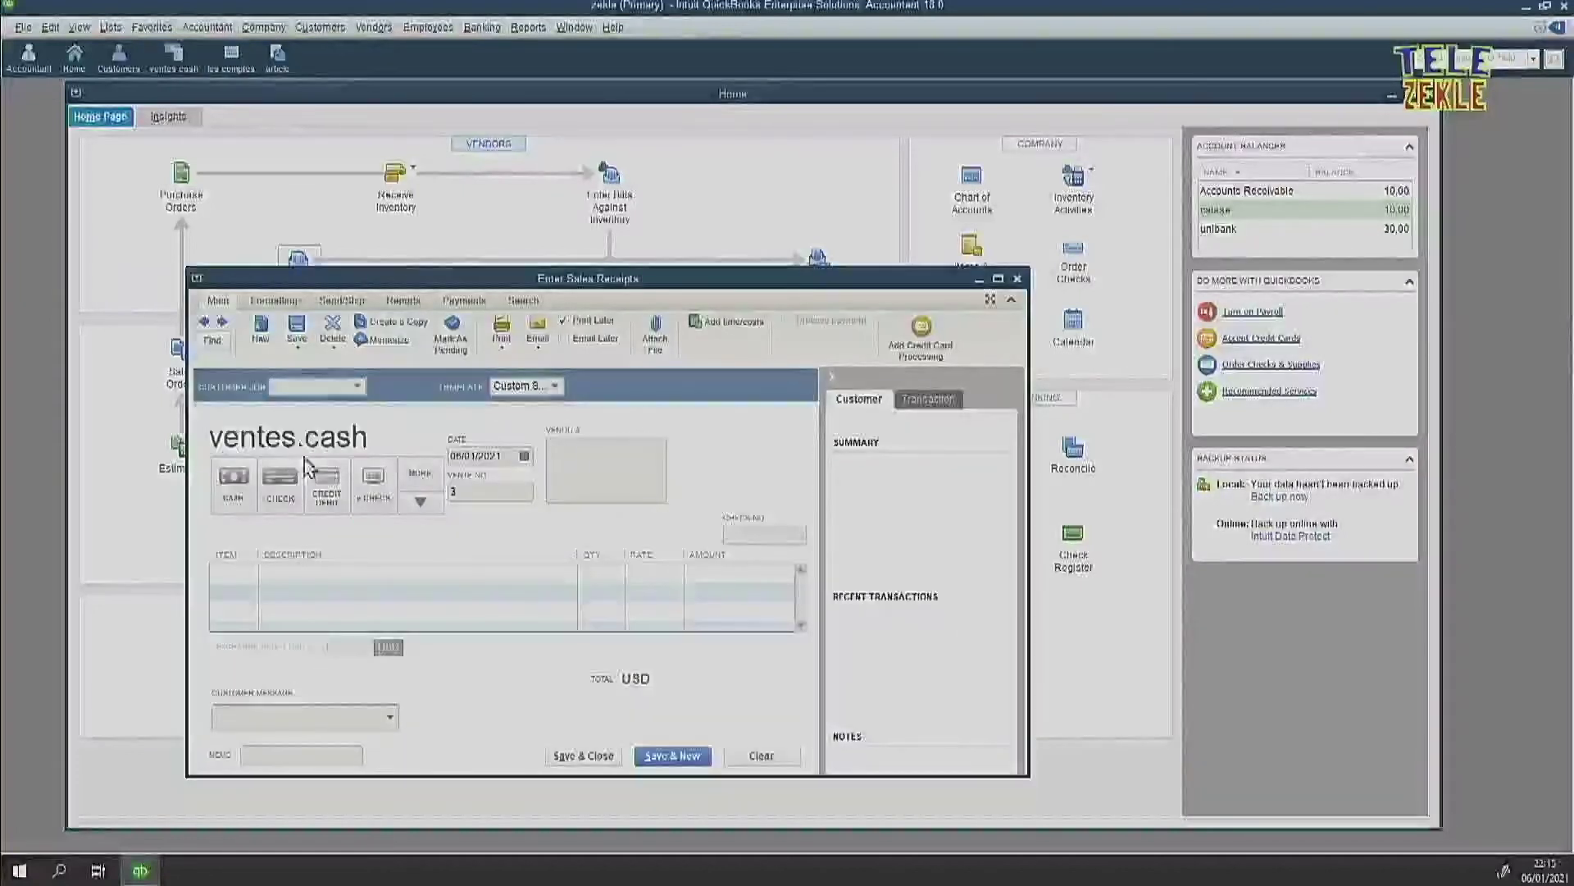
{"action": "left_click", "coordinate": [358, 387]}
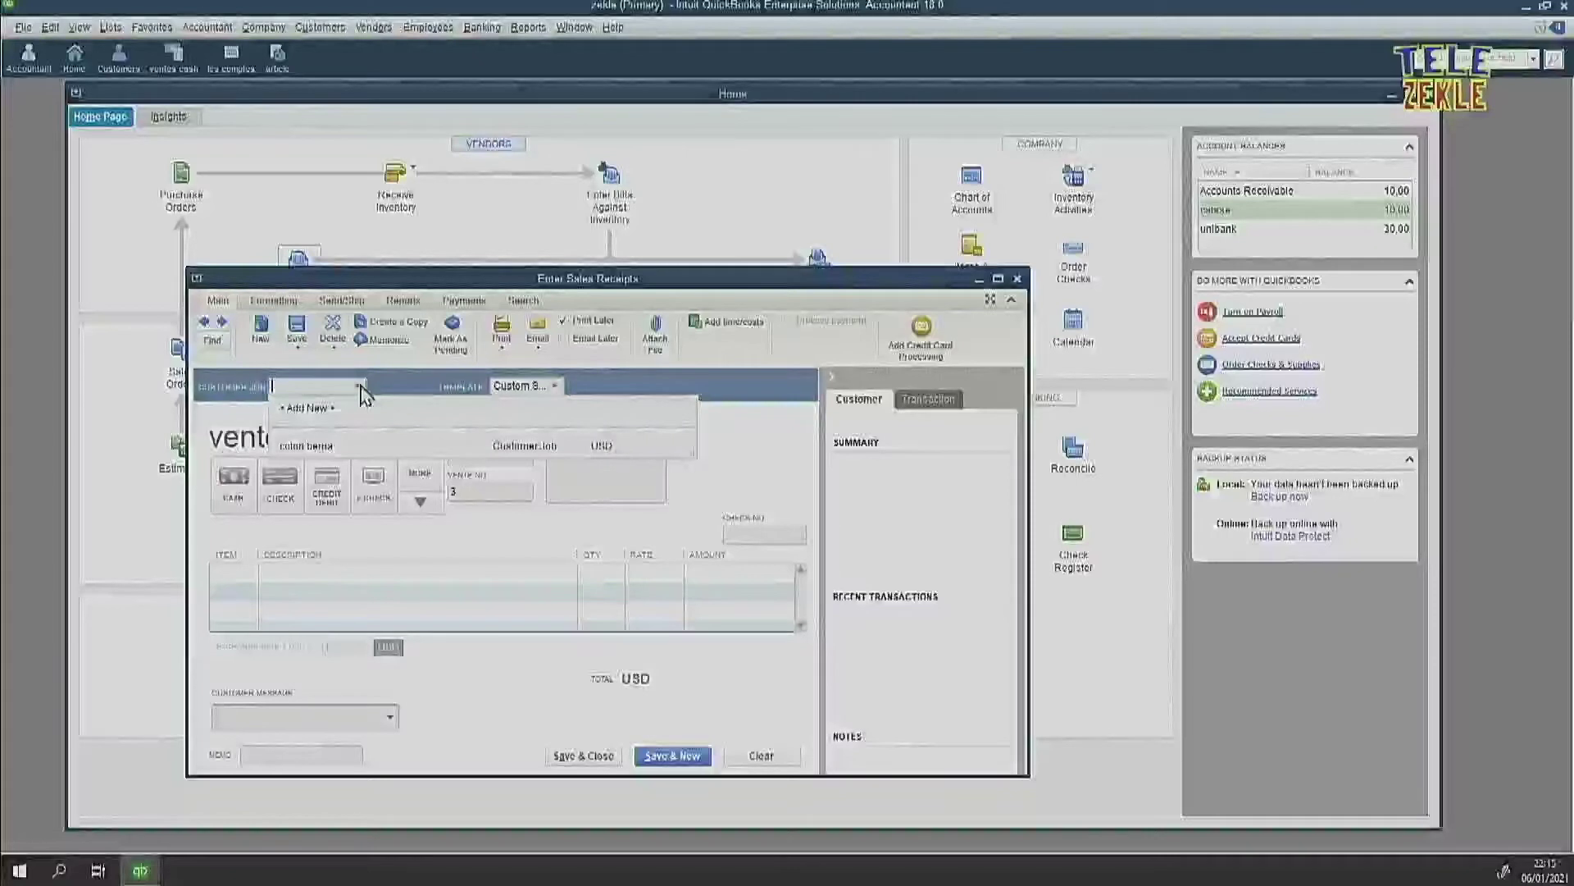
{"action": "left_click", "coordinate": [316, 447]}
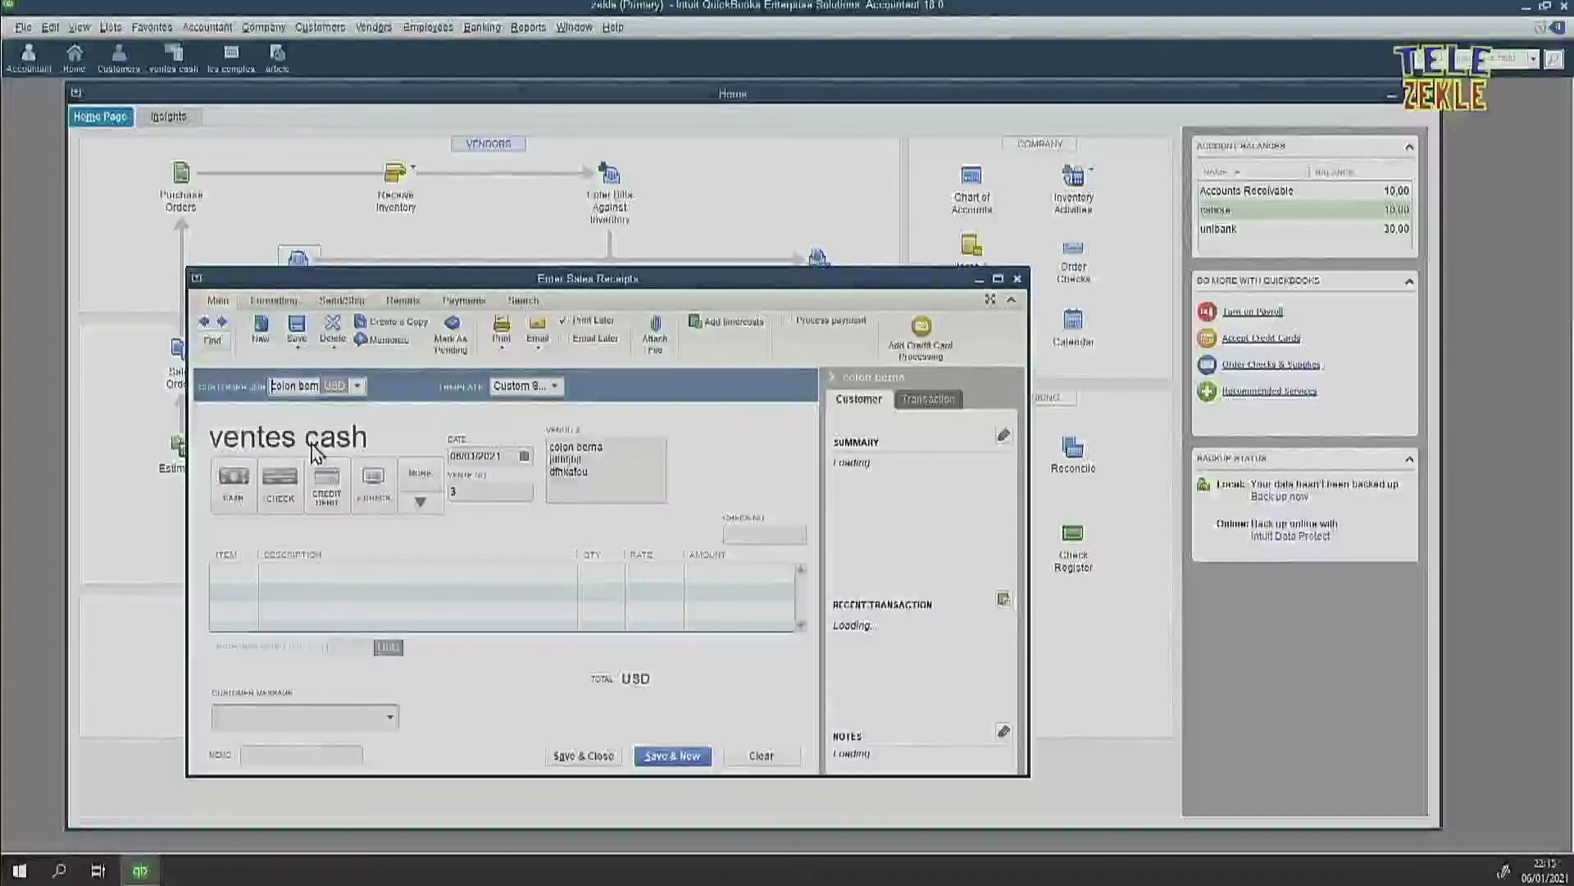
Add the item chemise jaune to the first line of the sales receipt and check its current availability
{"action": "left_click", "coordinate": [236, 573]}
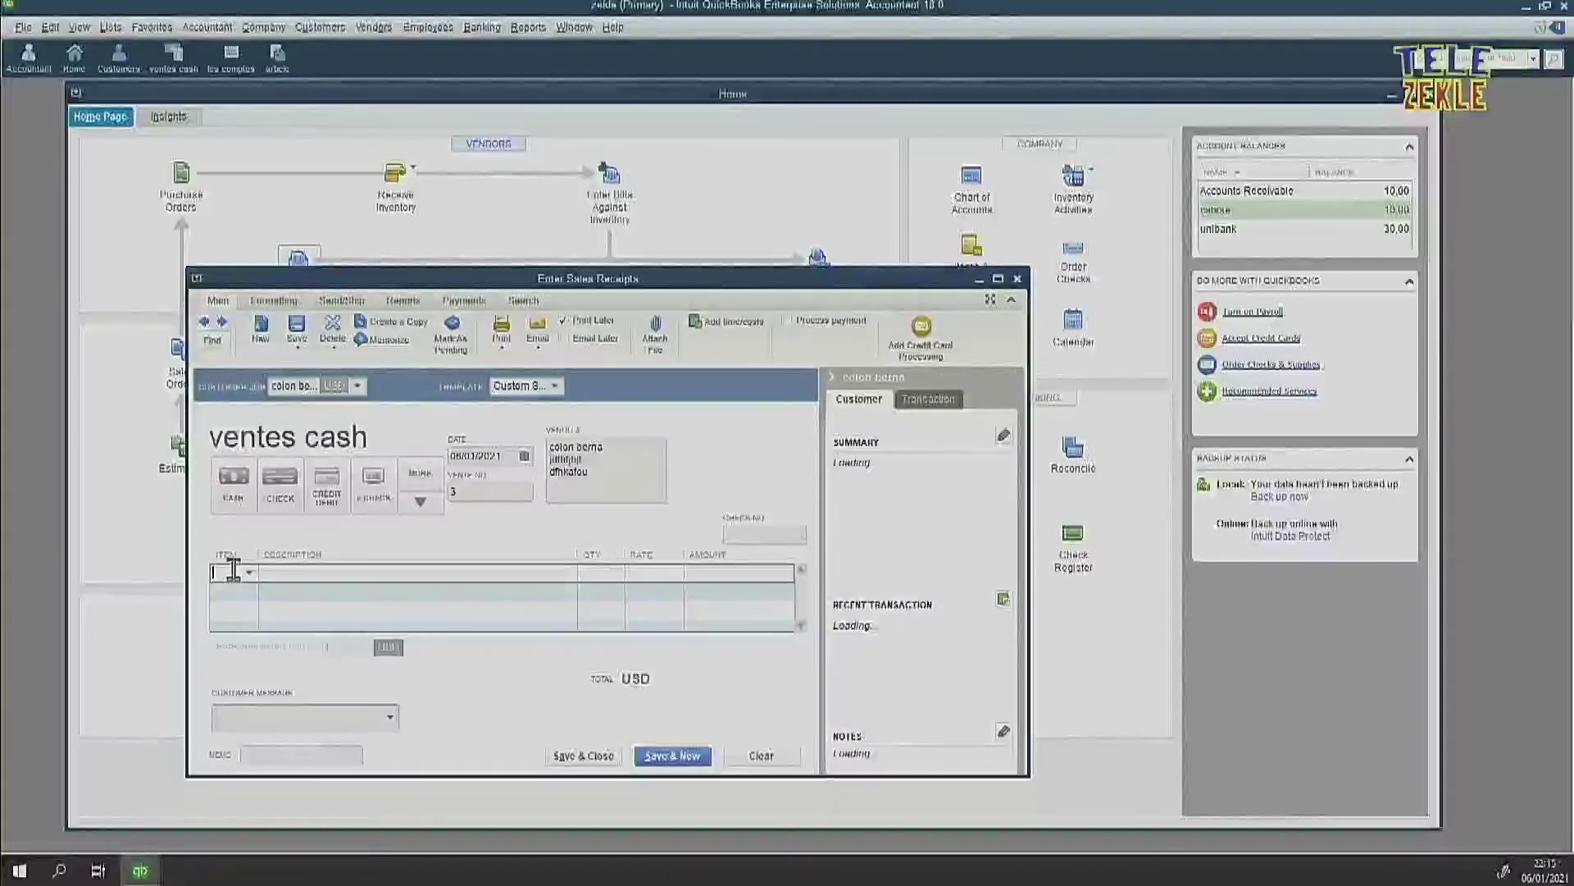
{"action": "type", "text": "jaune"}
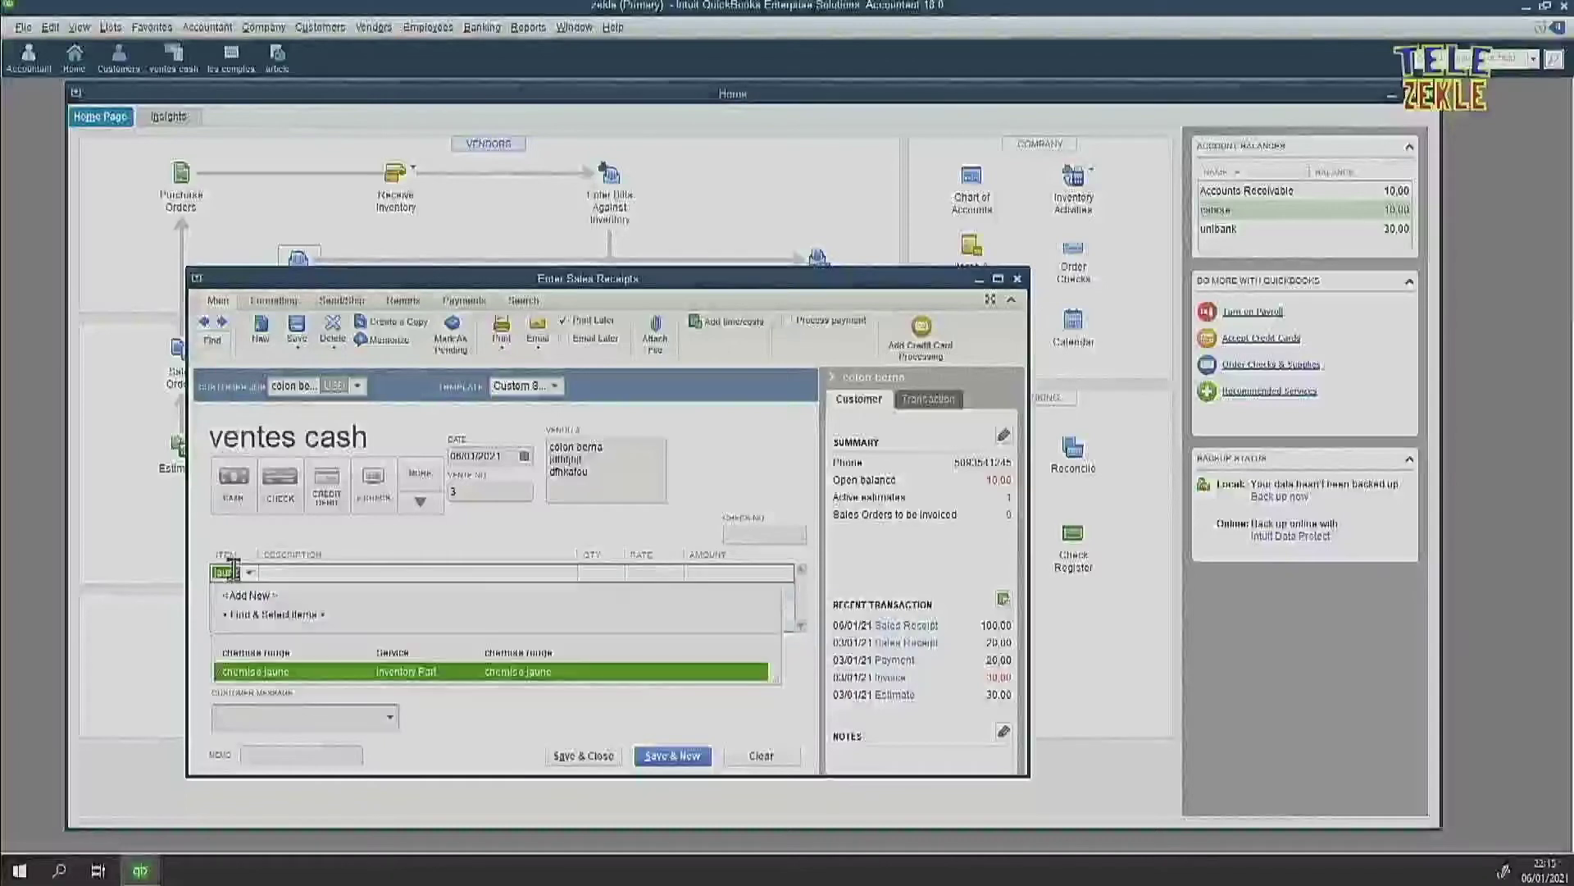
{"action": "left_click", "coordinate": [275, 674]}
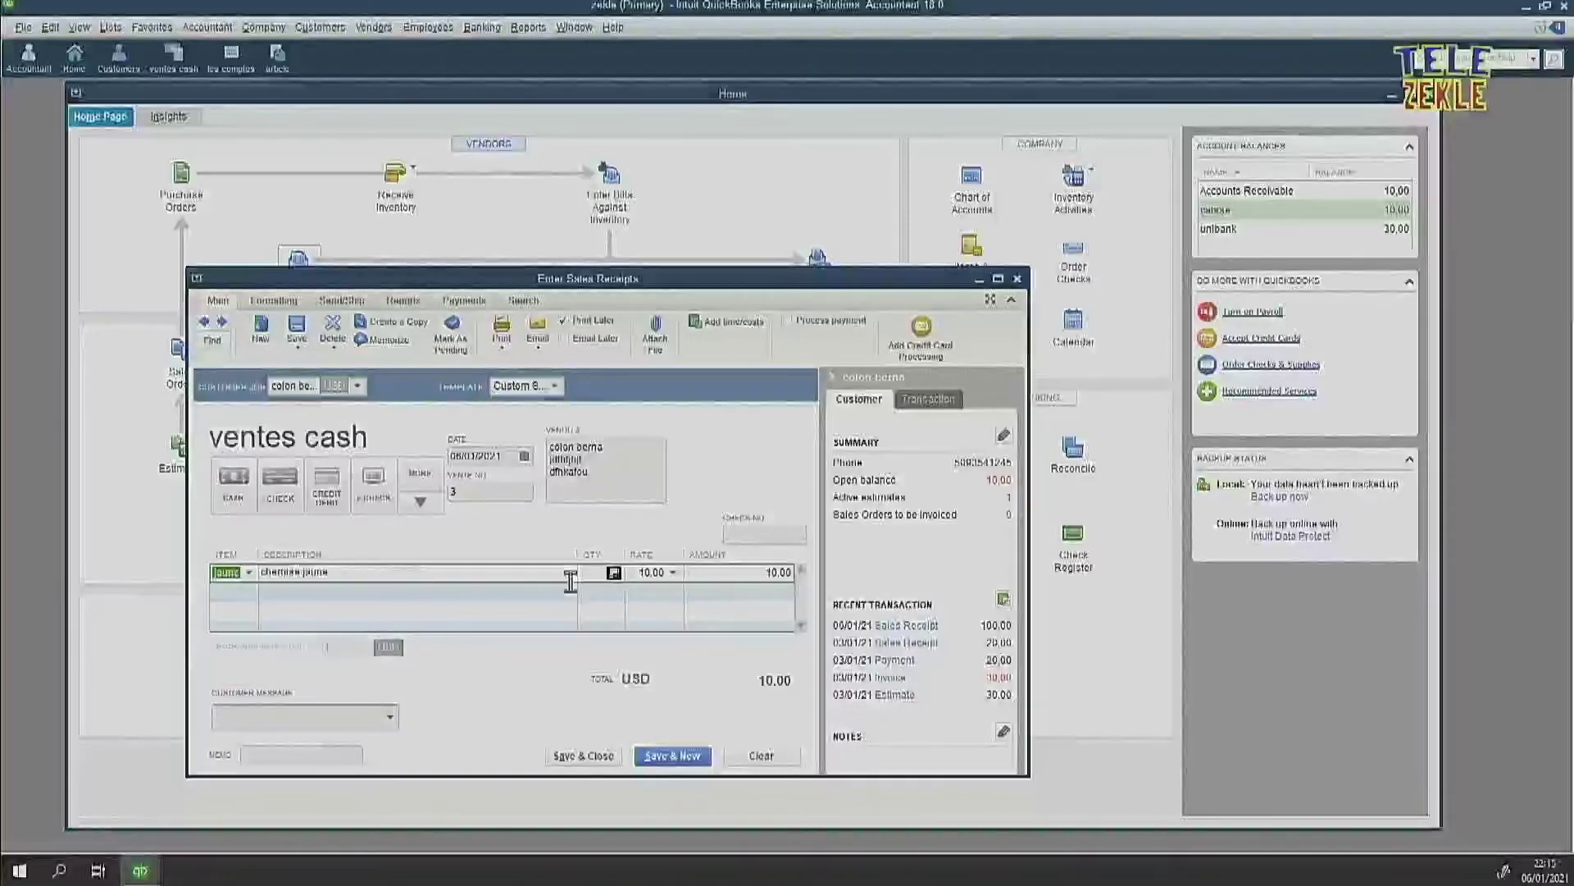
{"action": "left_click", "coordinate": [613, 573]}
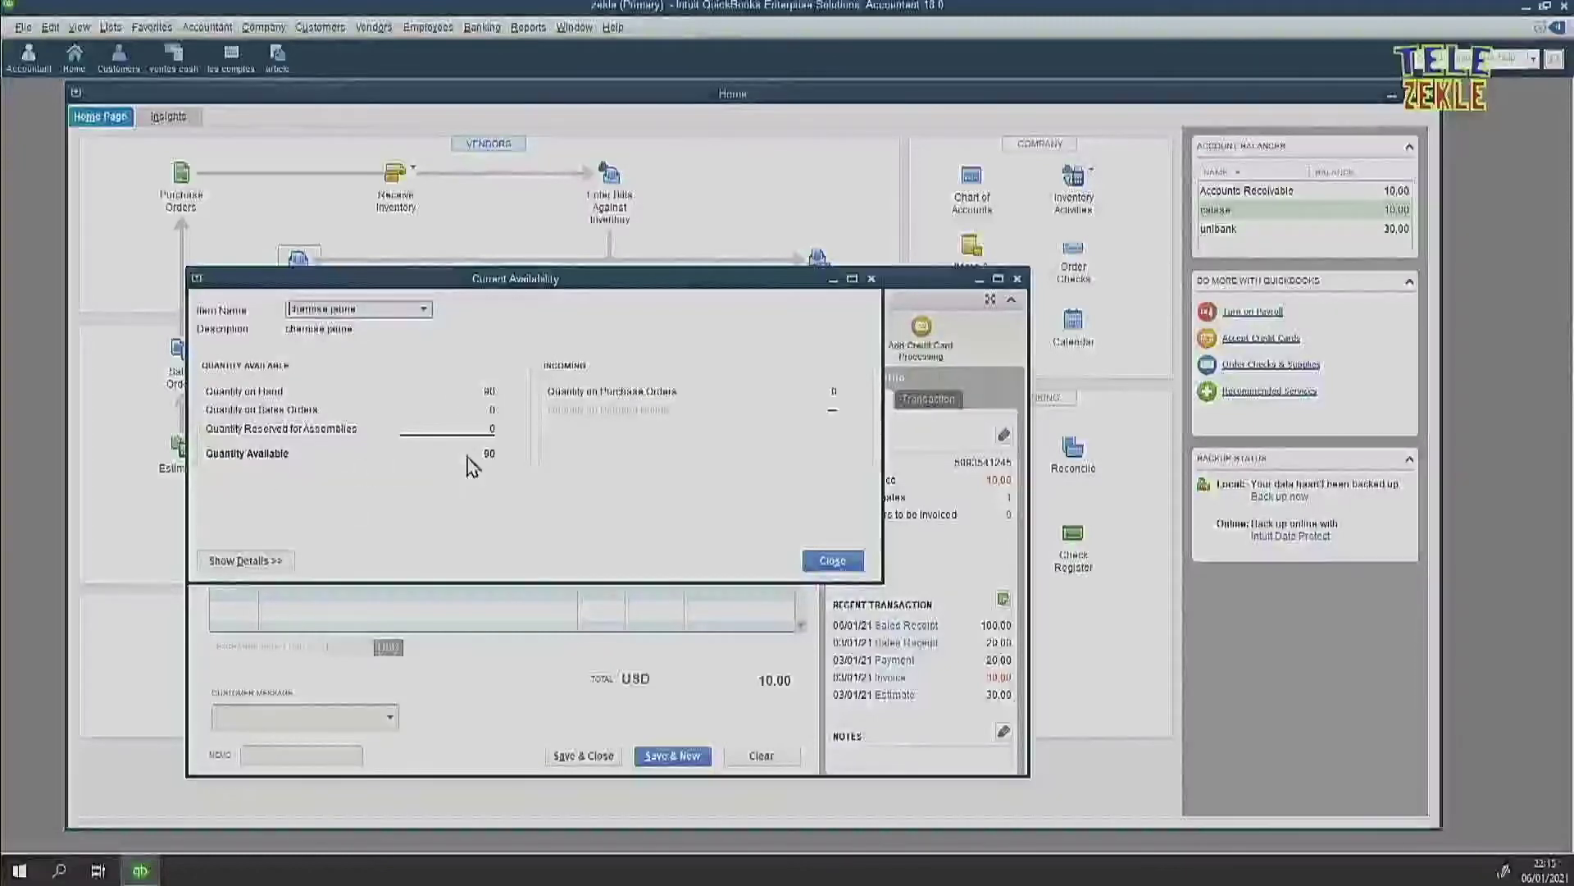
{"action": "left_click", "coordinate": [832, 560]}
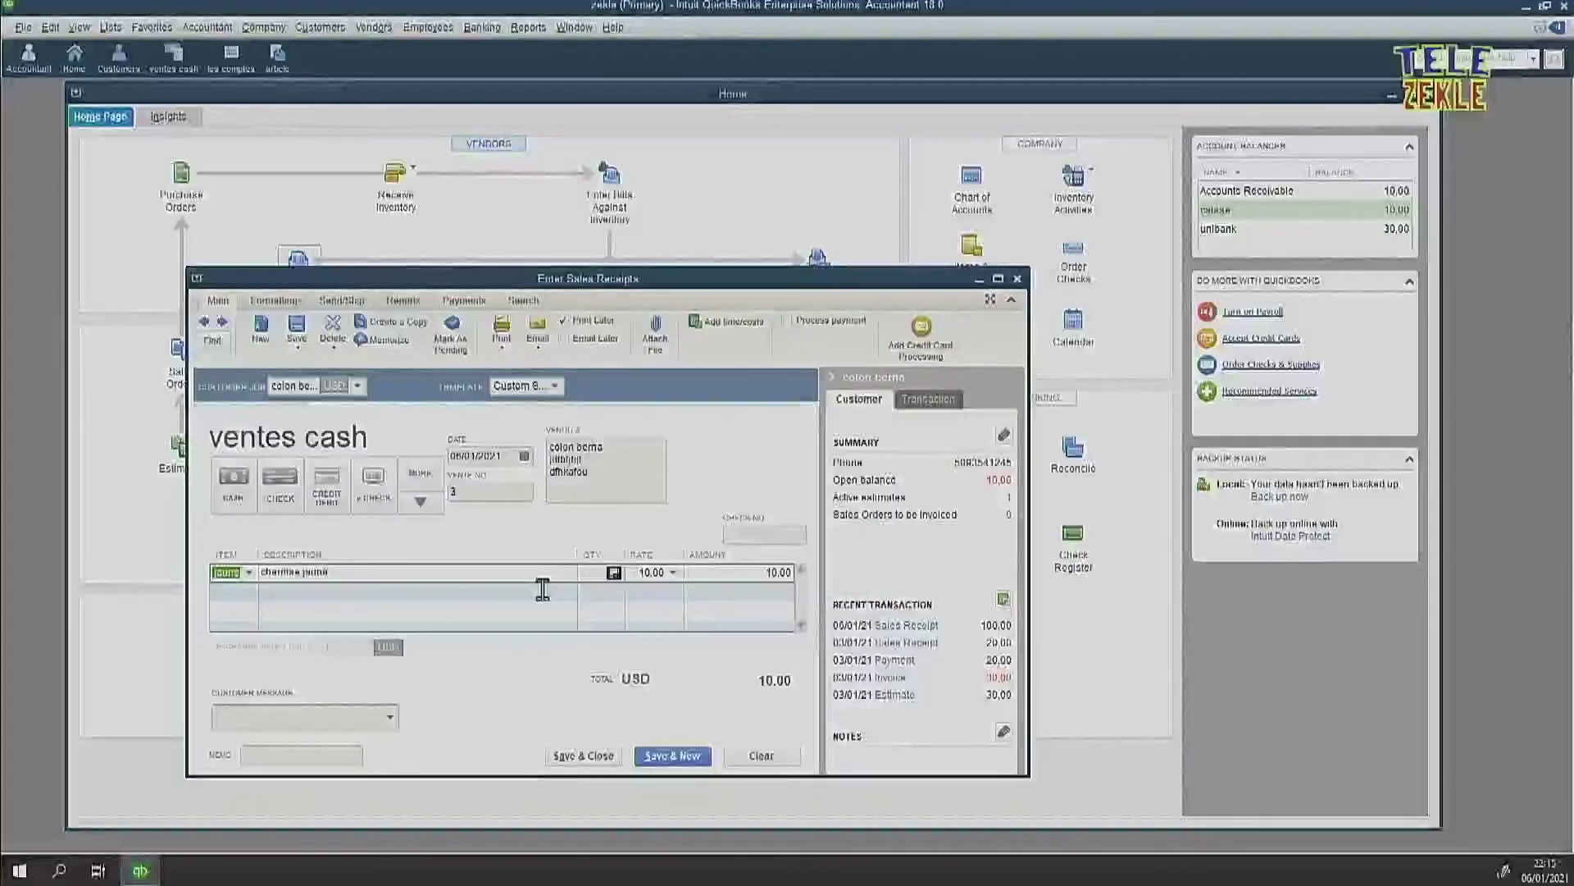
Set the quantity of chemise jaune to 10, then save and close the sales receipt
{"action": "left_click", "coordinate": [592, 572]}
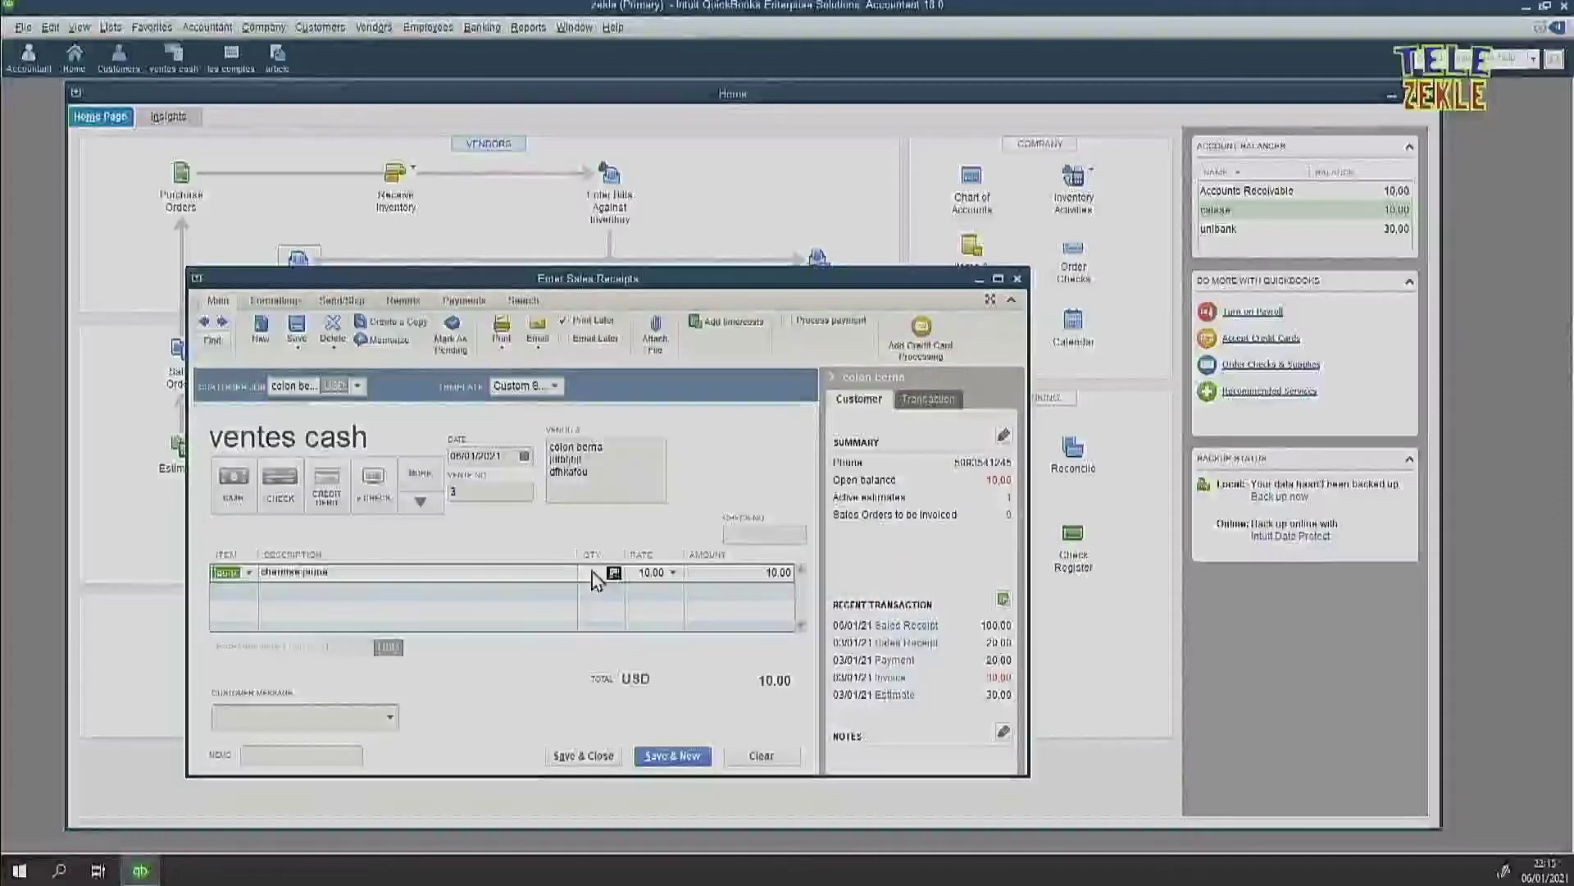
{"action": "type", "text": "10"}
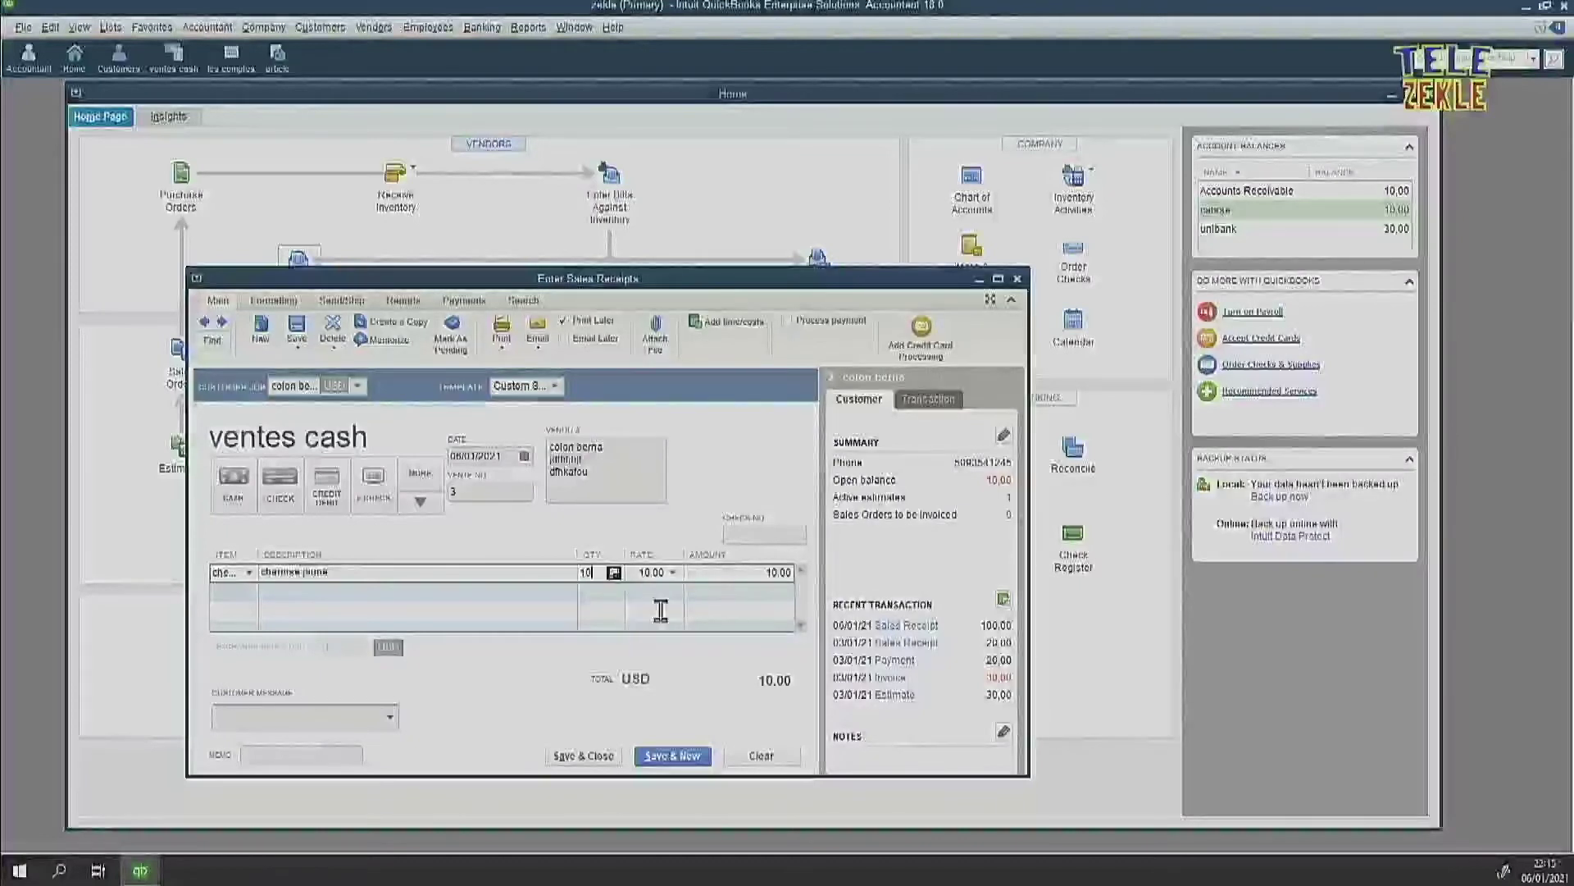
{"action": "left_click", "coordinate": [553, 587]}
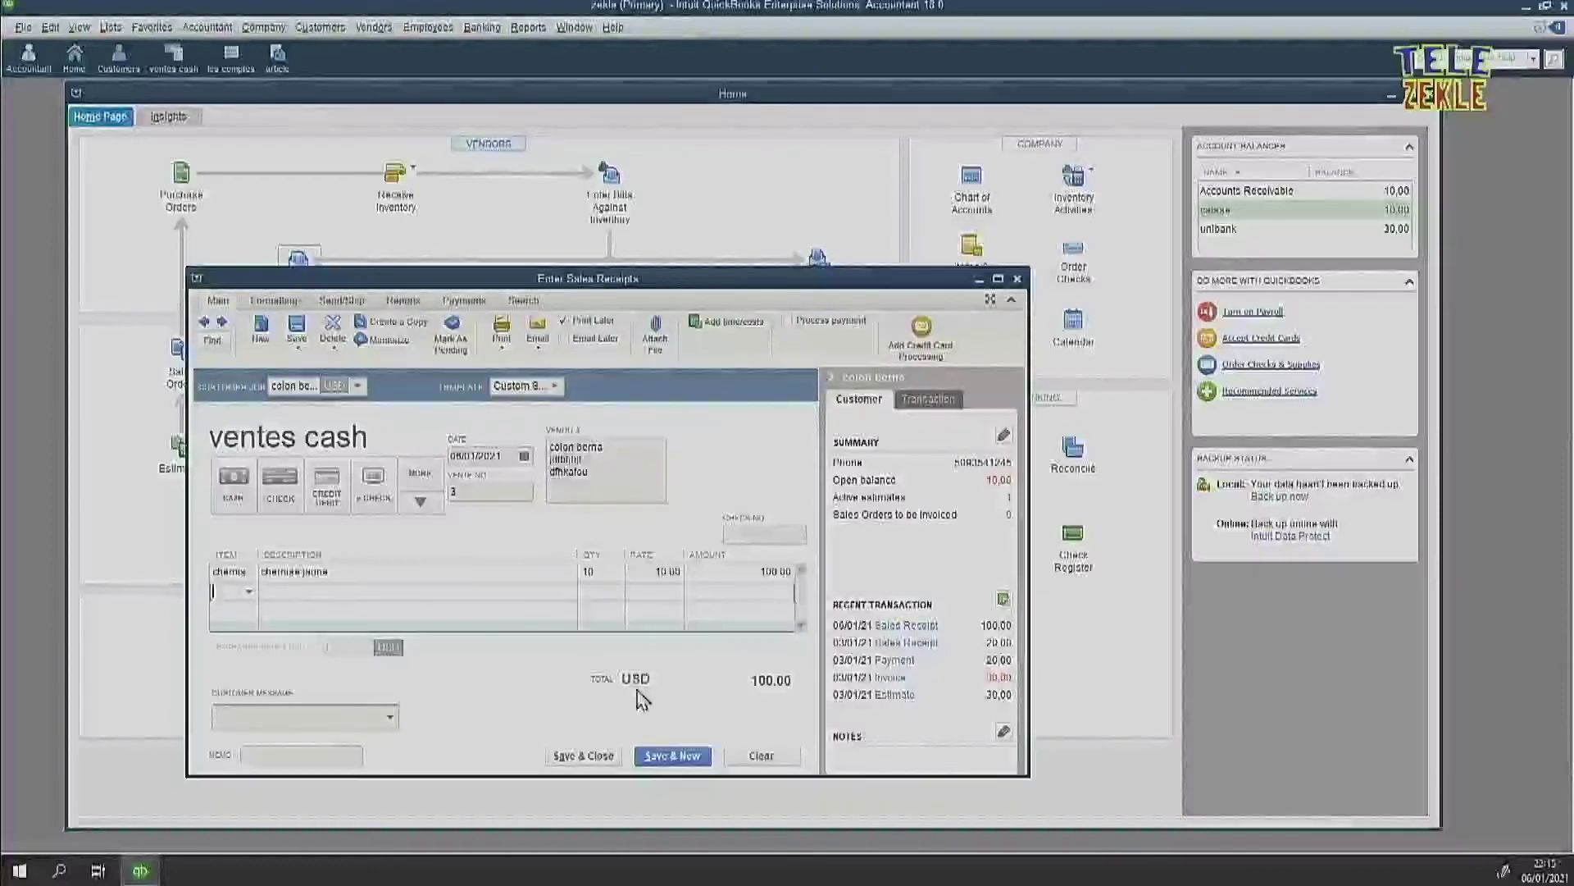
{"action": "left_click", "coordinate": [603, 763]}
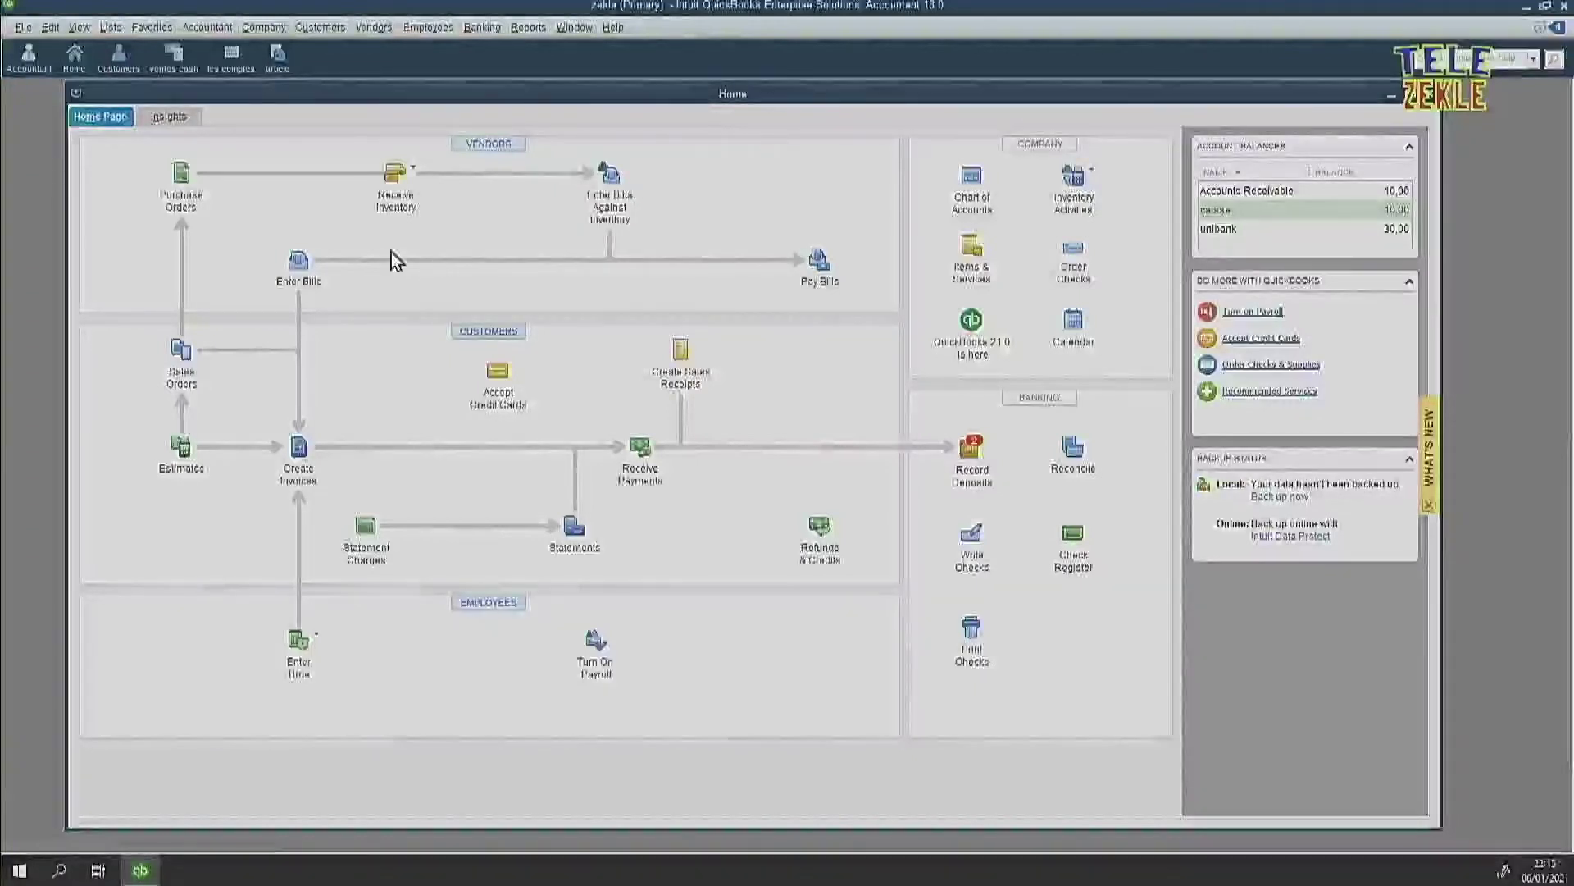
Review the QuickReport for the item chemise jaune from the item list, then close the report
{"action": "left_click", "coordinate": [277, 54]}
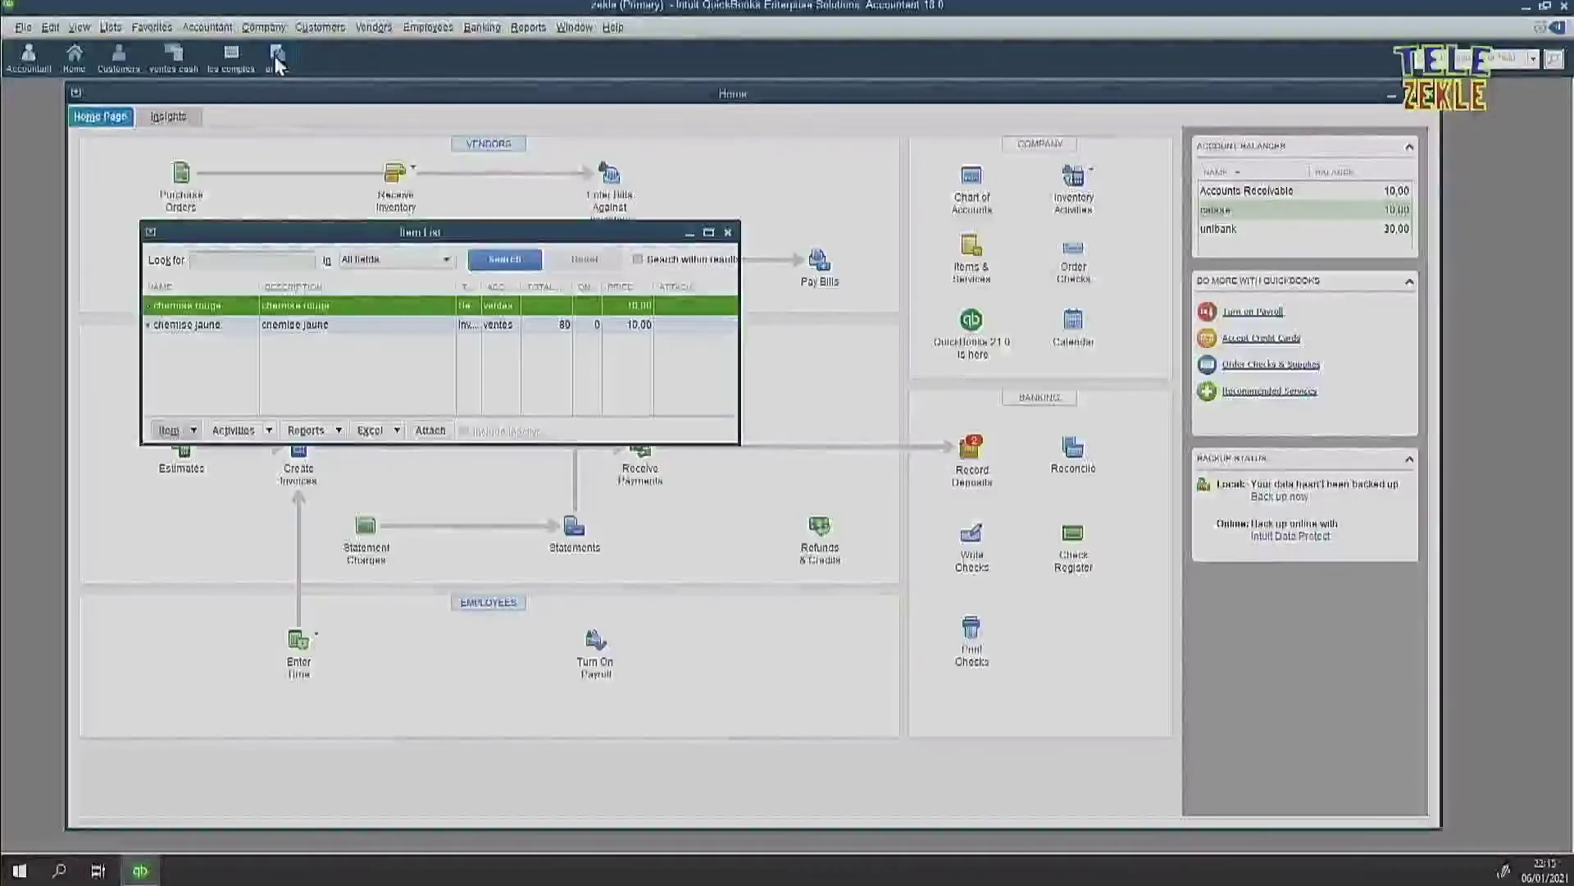
{"action": "left_click", "coordinate": [212, 326]}
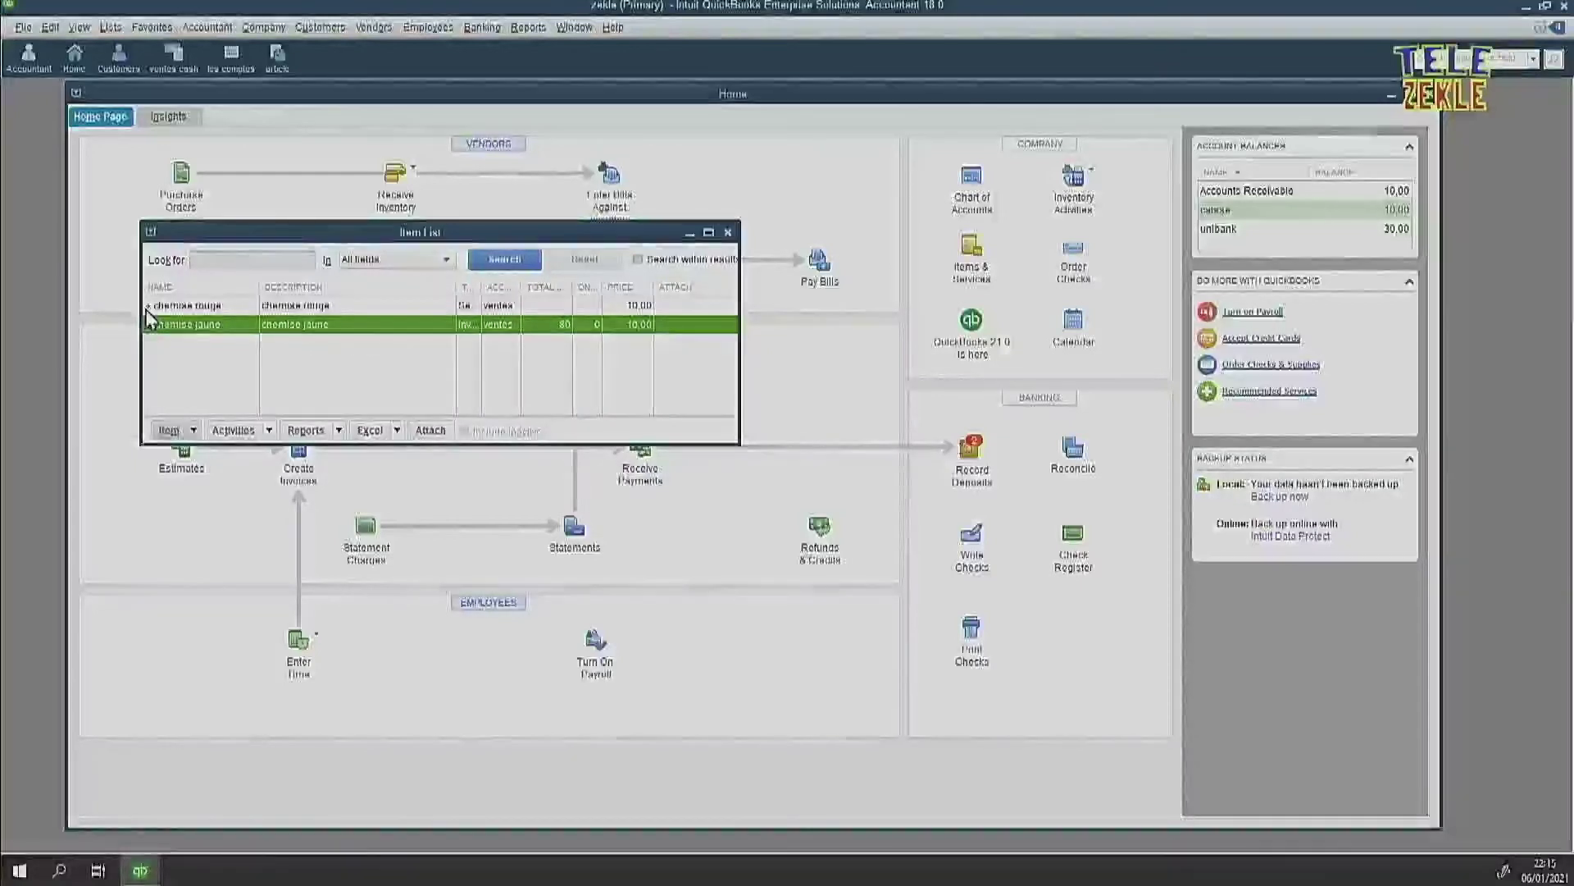
{"action": "right_click", "coordinate": [196, 338]}
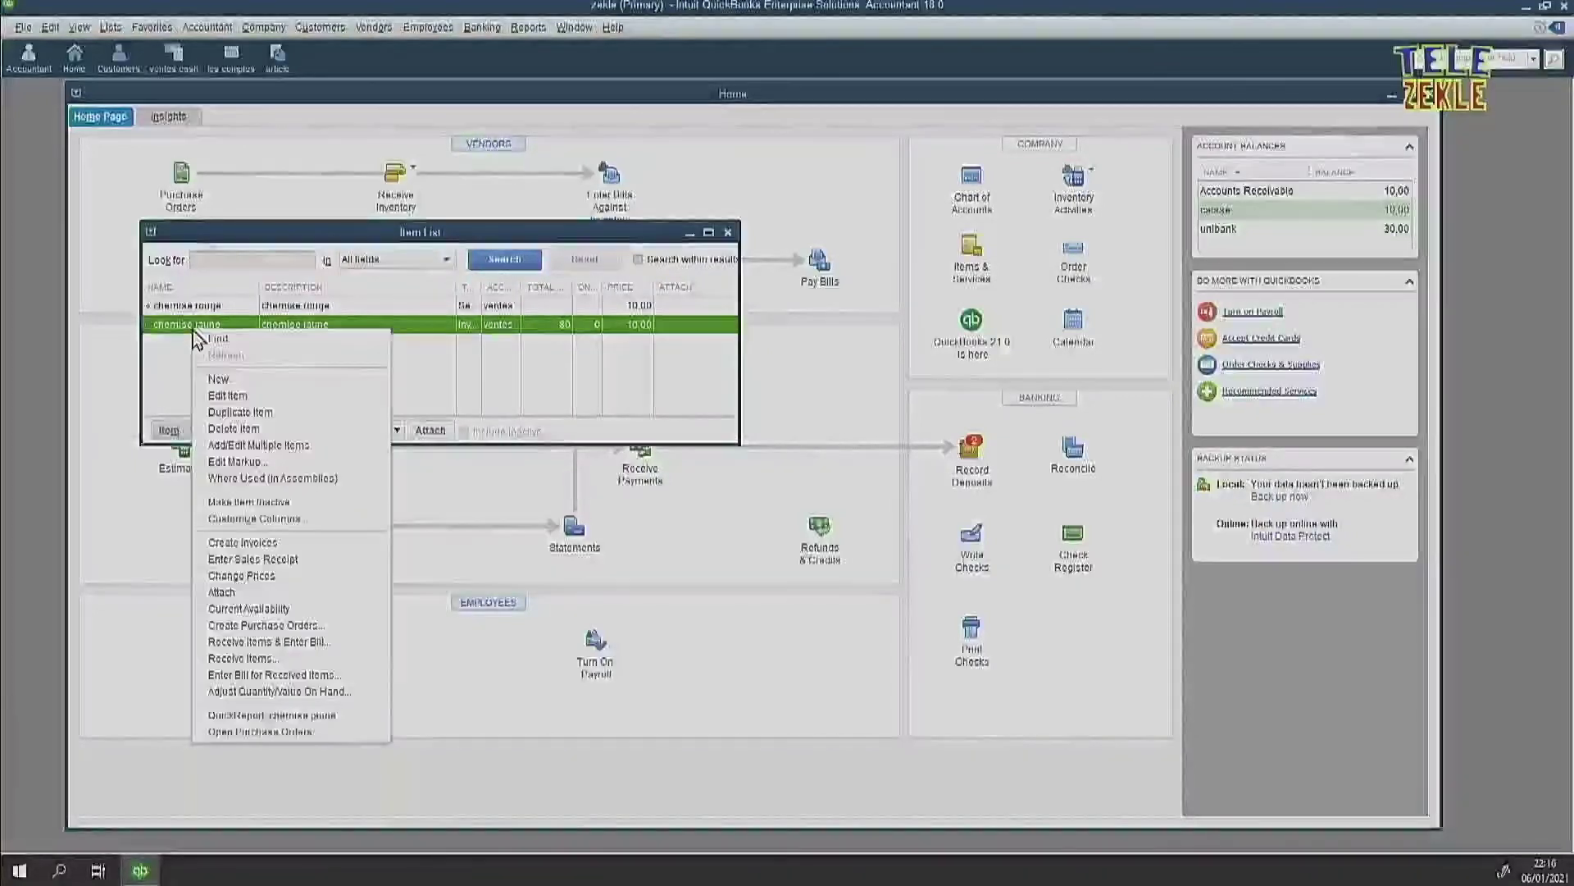
{"action": "left_click", "coordinate": [273, 718]}
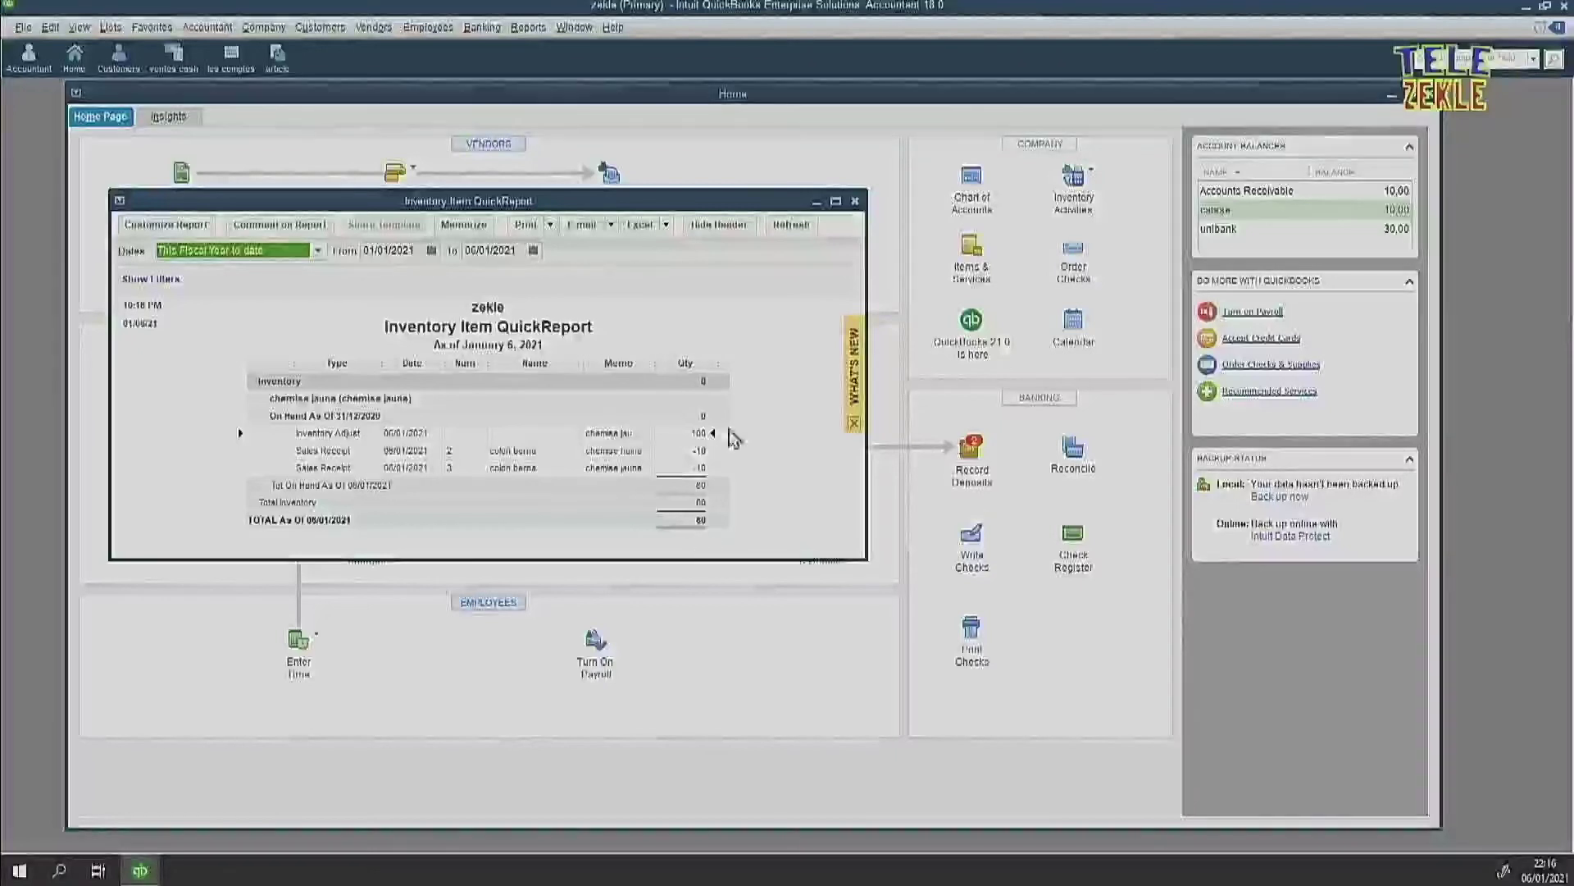
{"action": "left_click", "coordinate": [855, 202]}
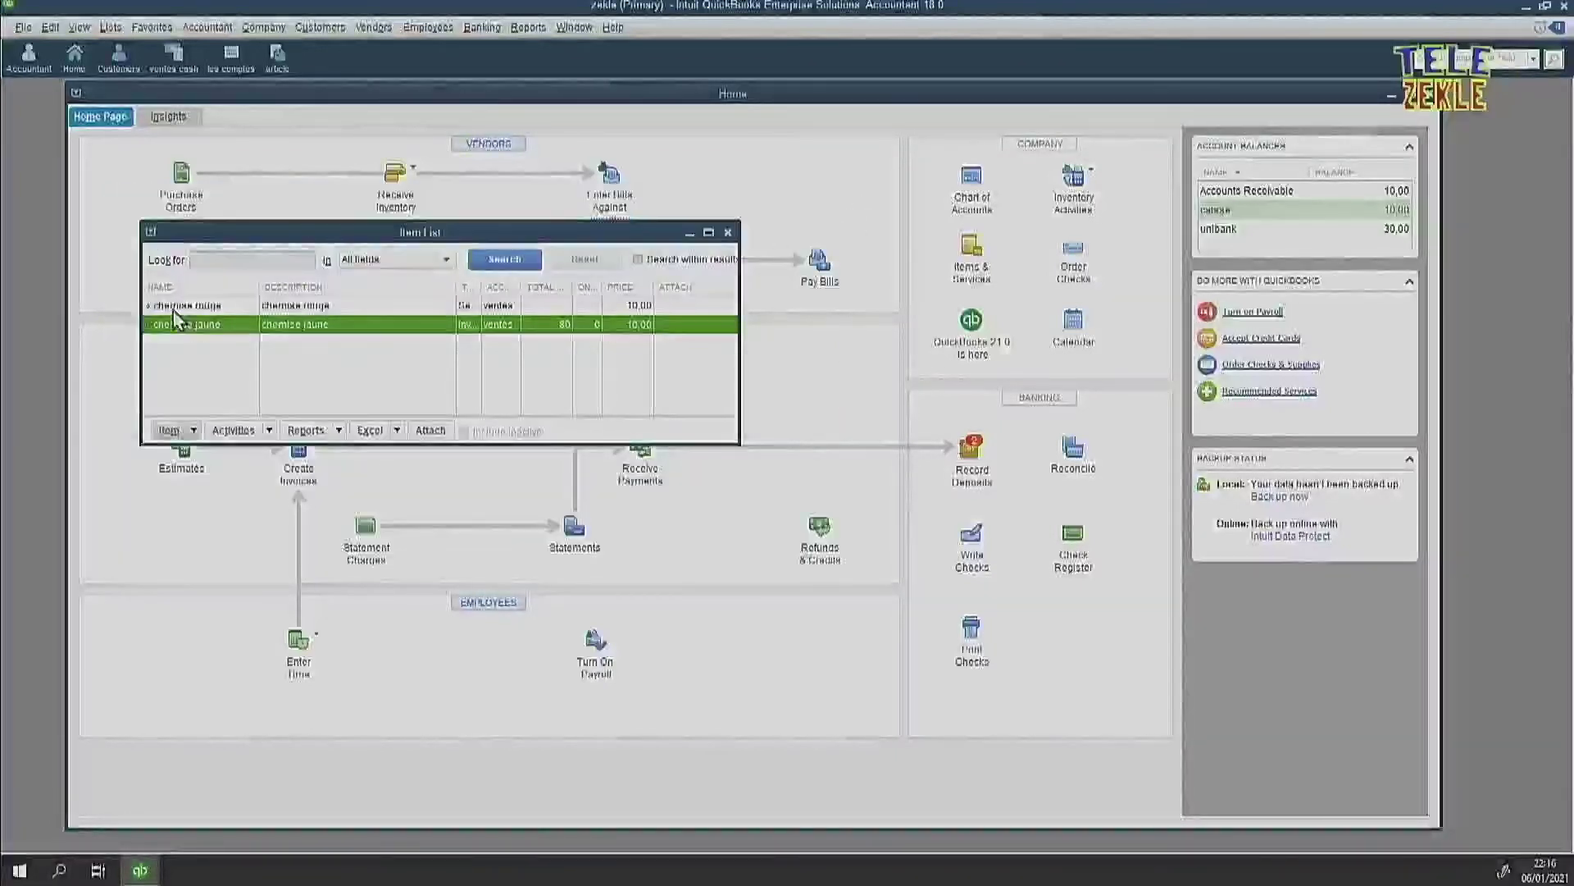
Review the QuickReport for the item chemise rouge, then close the report and the item list
{"action": "left_click", "coordinate": [208, 306]}
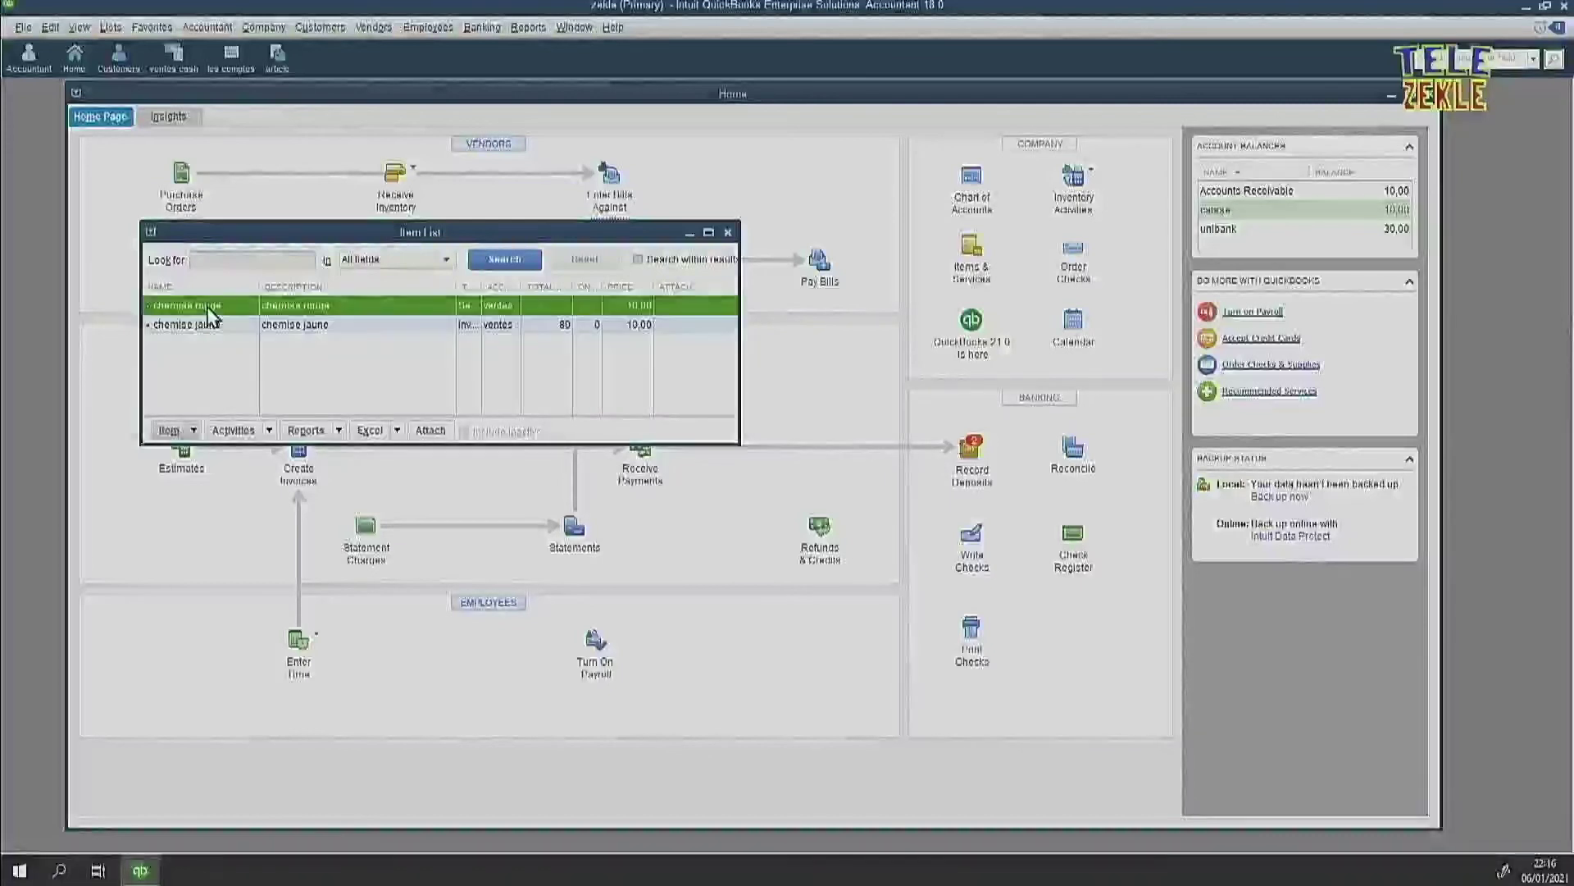
{"action": "right_click", "coordinate": [215, 313]}
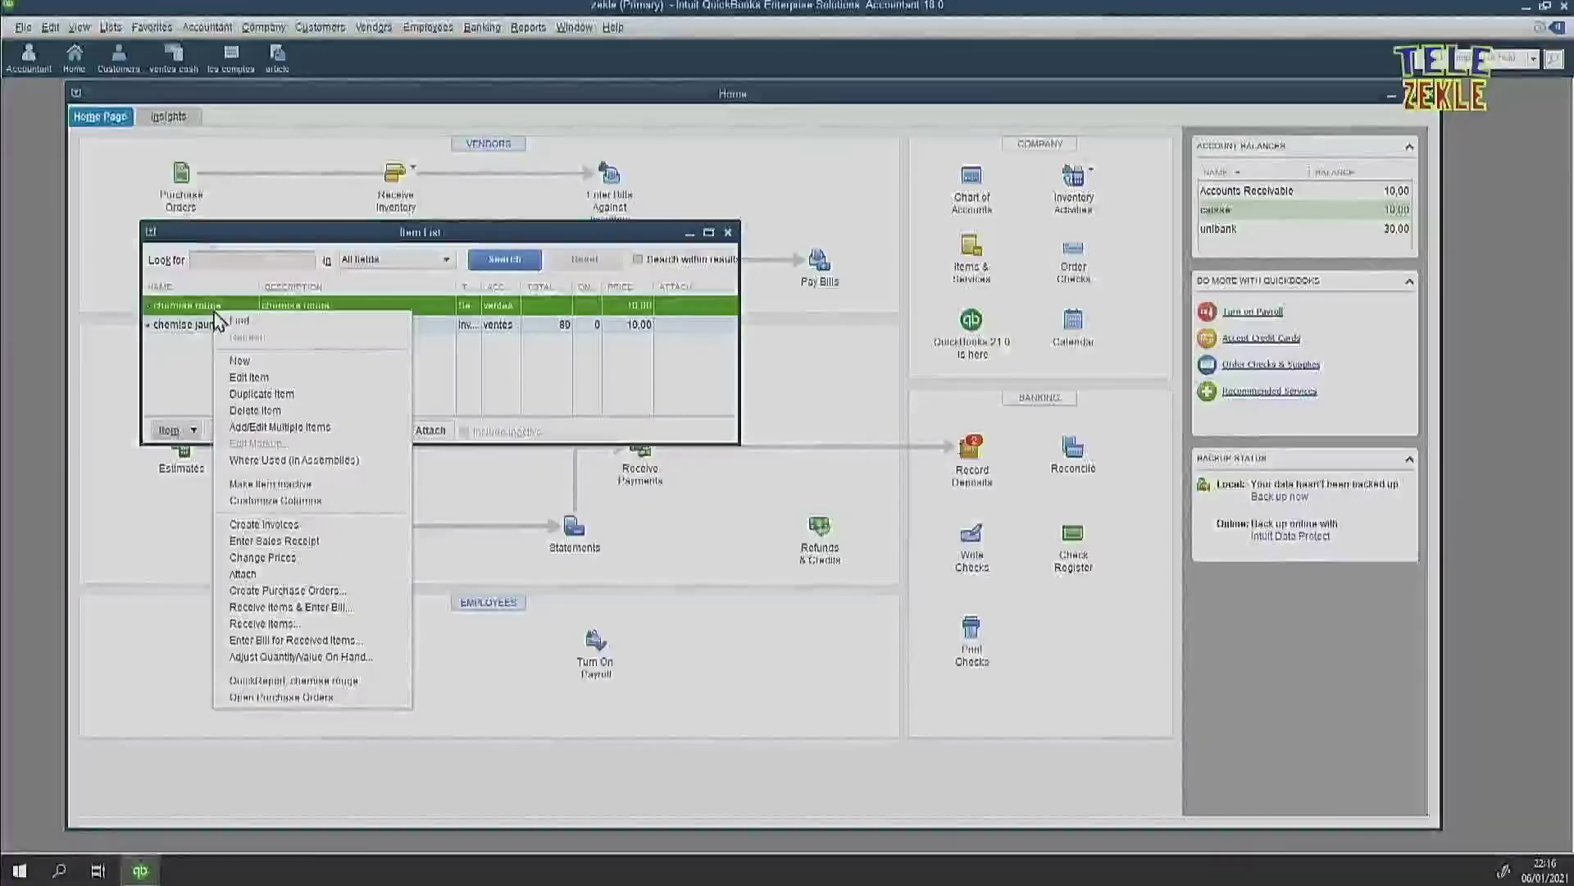
{"action": "left_click", "coordinate": [303, 685]}
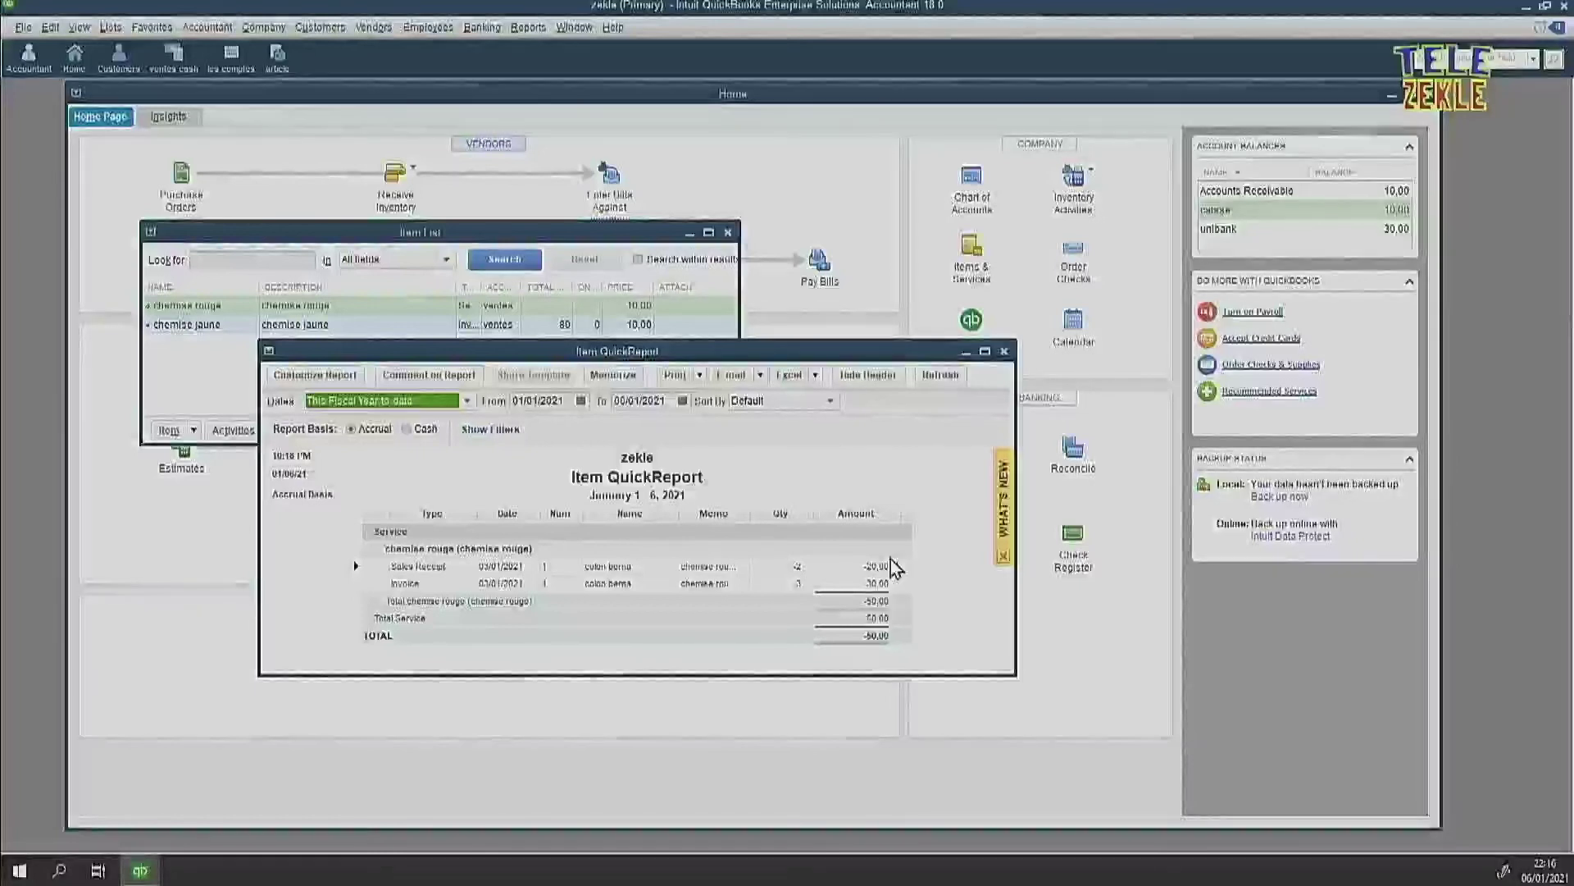
{"action": "left_click", "coordinate": [1004, 351]}
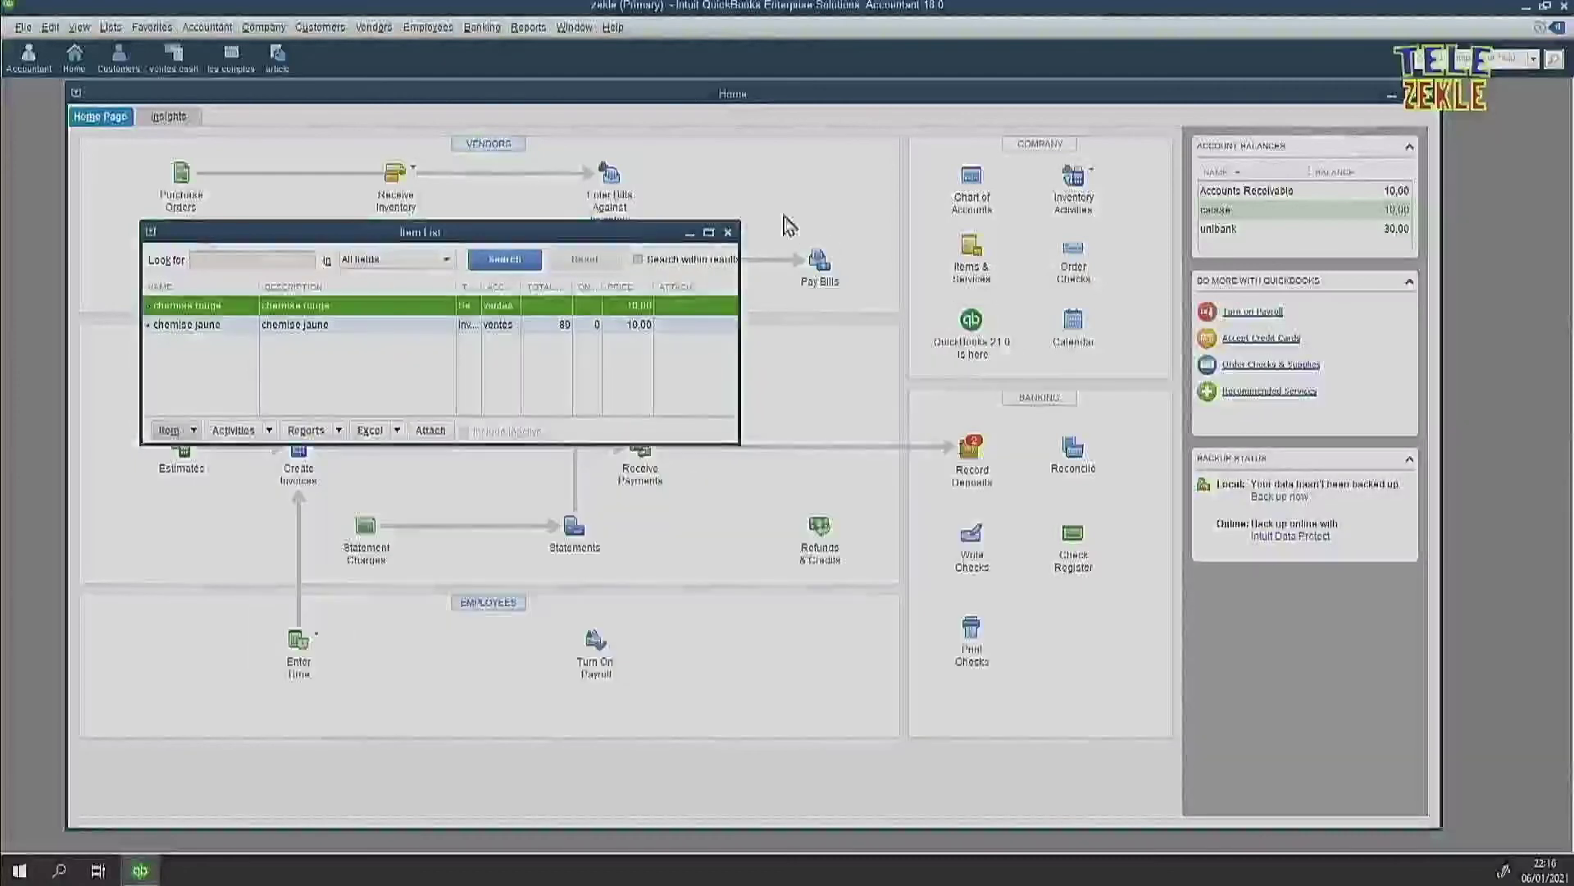
{"action": "left_click", "coordinate": [728, 232]}
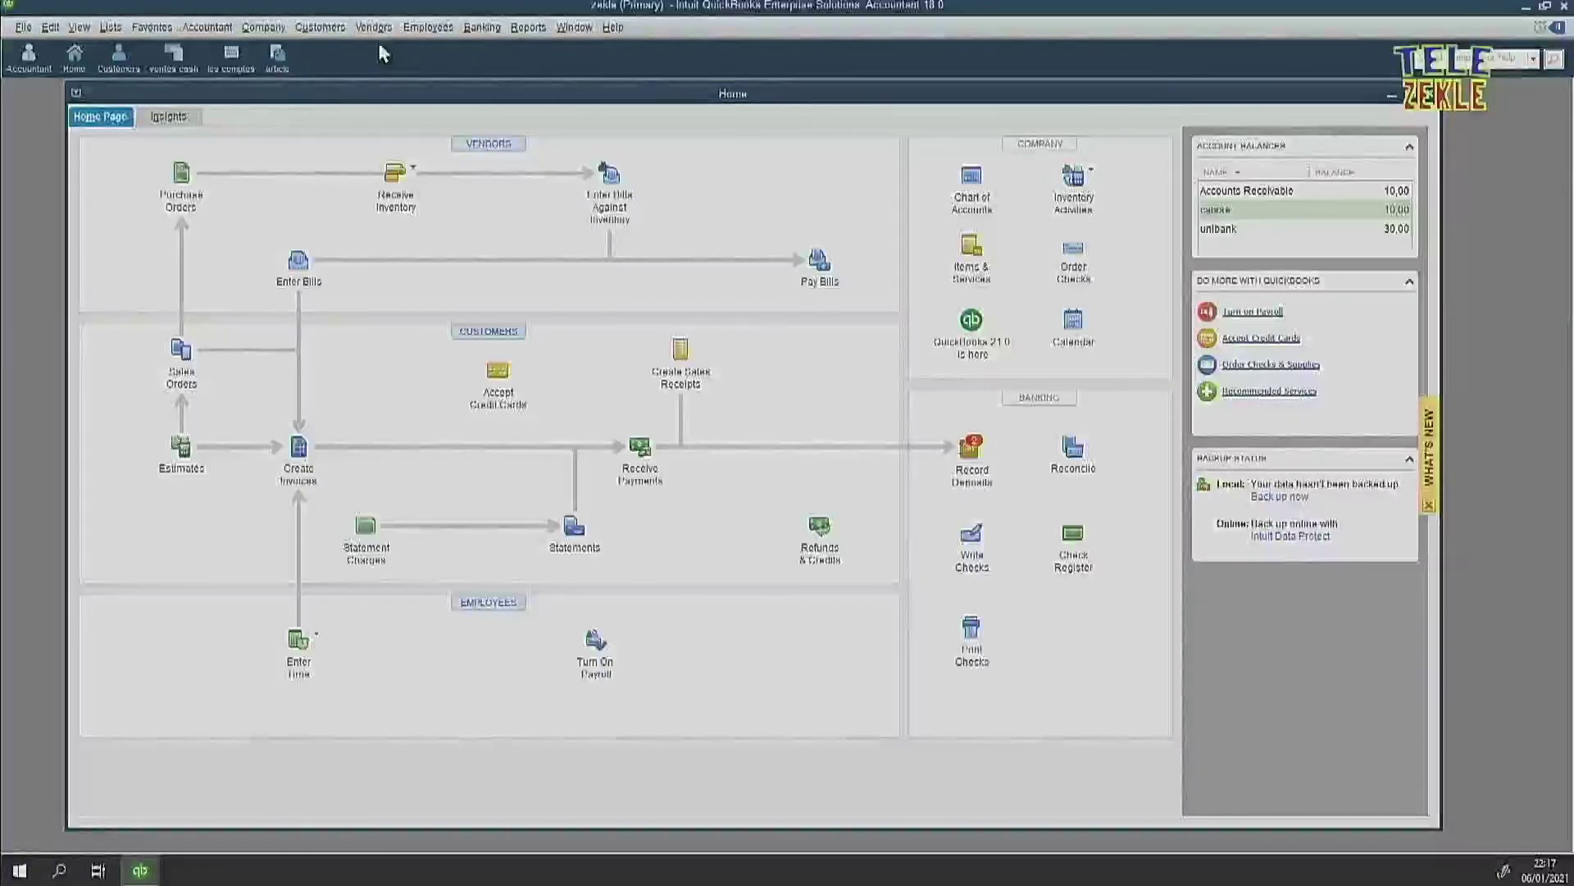
Bring up the available customer commands
{"action": "left_click", "coordinate": [337, 33]}
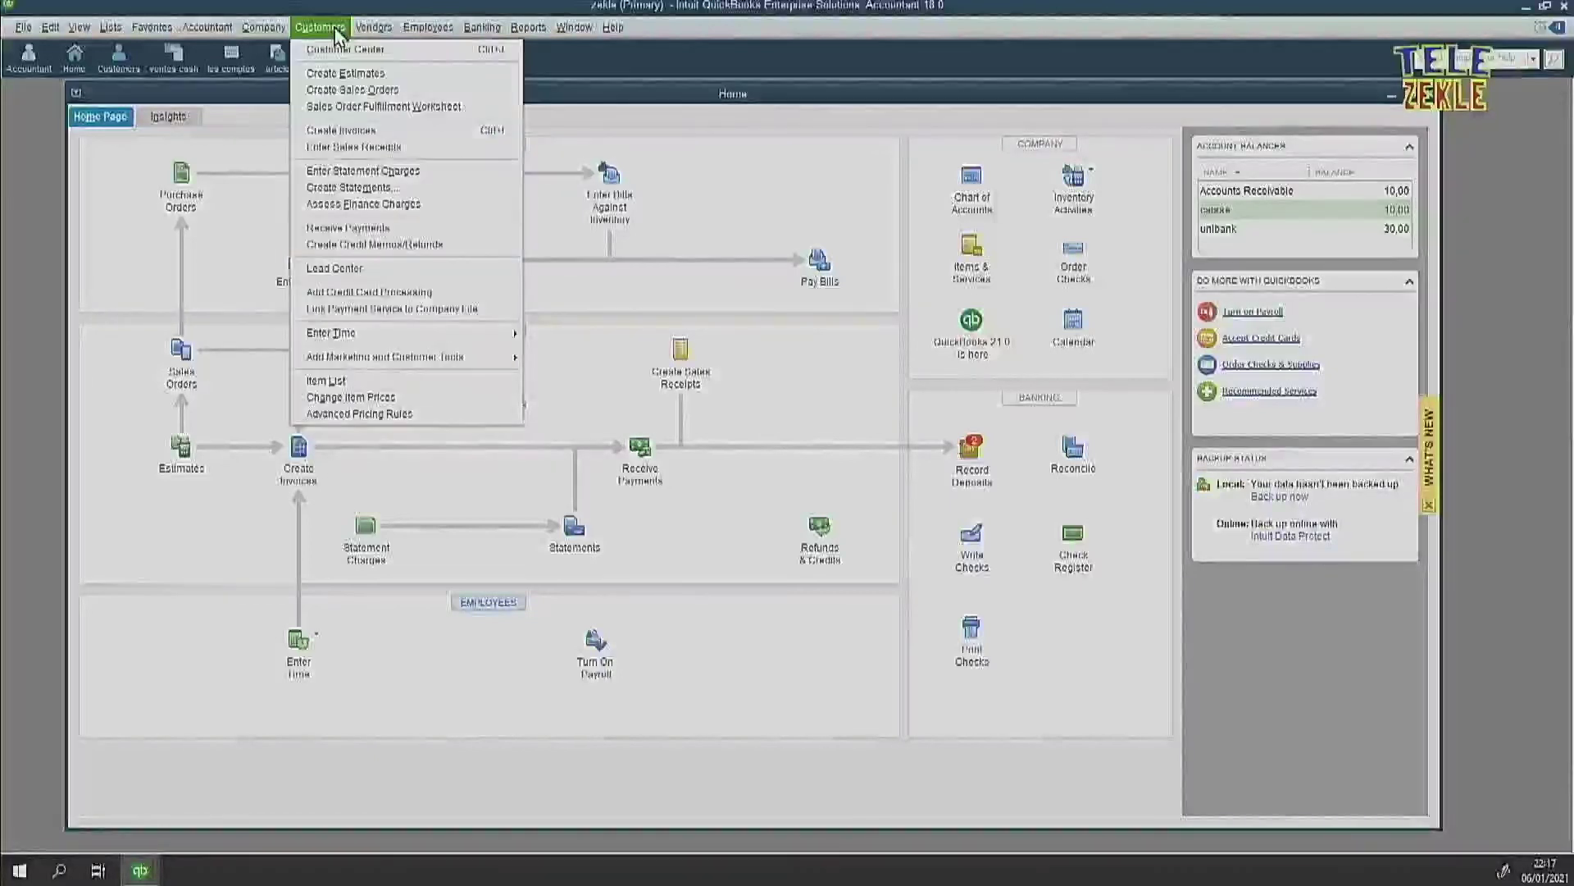